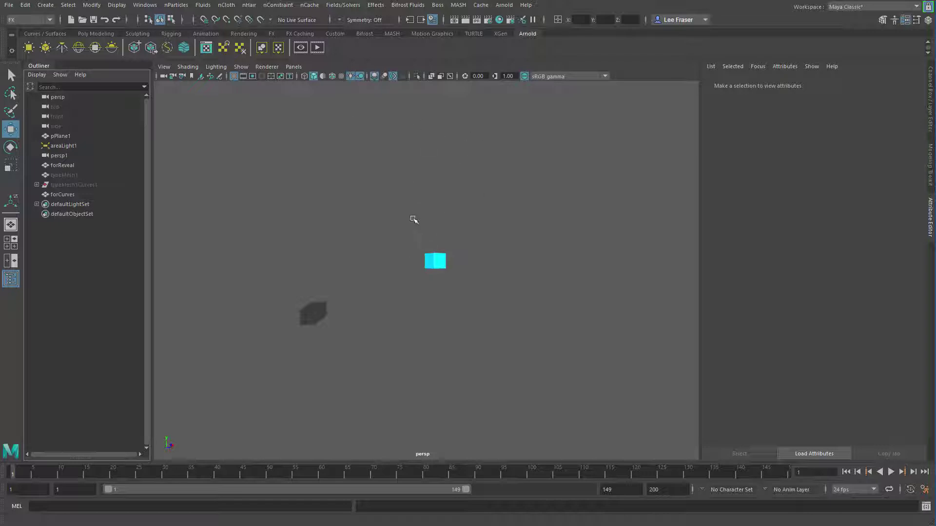
Create a MASH network from the forReveal cube and centre its linear distribution.
{"action": "left_click_drag", "start_coordinate": [413, 220], "coordinate": [413, 223], "text": "alt"}
{"action": "middle_click_drag", "start_coordinate": [437, 208], "coordinate": [414, 199], "text": "alt"}
{"action": "left_click", "coordinate": [411, 265]}
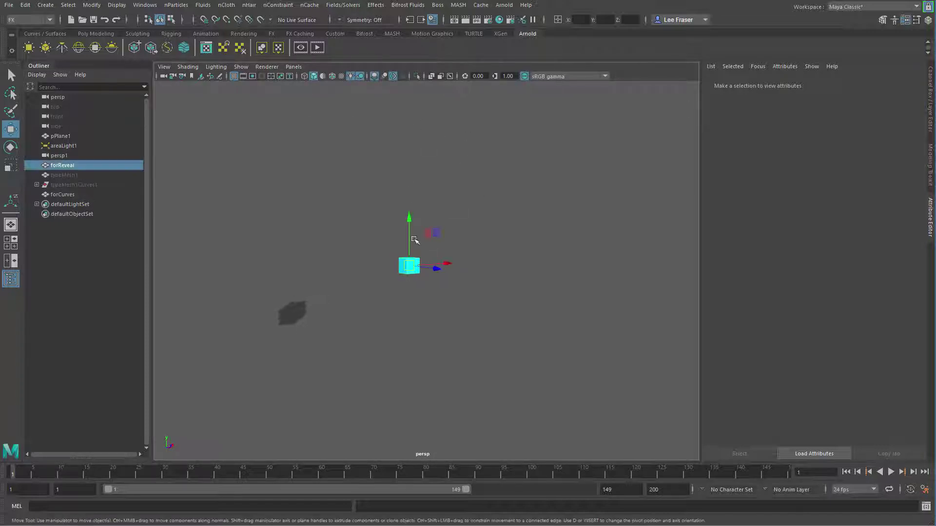
{"action": "key", "text": "space"}
{"action": "left_click", "coordinate": [559, 189]}
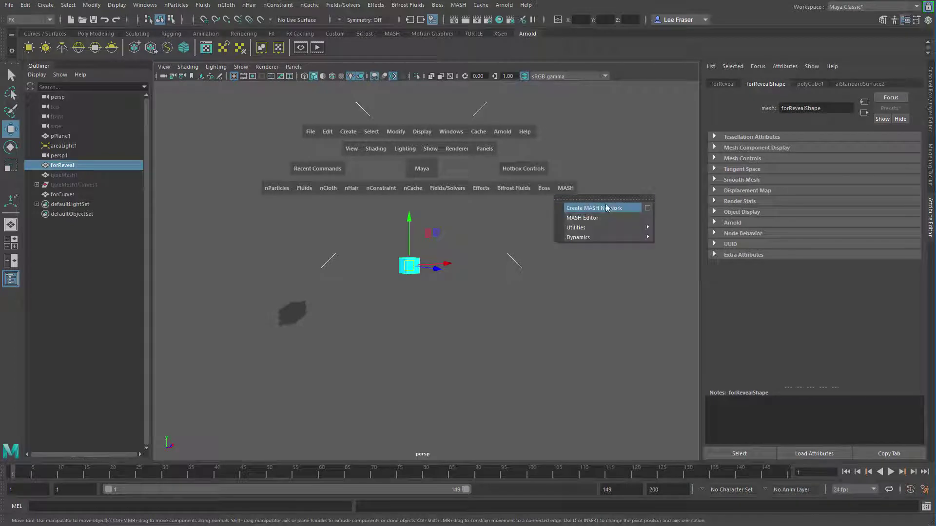
{"action": "left_click", "coordinate": [600, 208]}
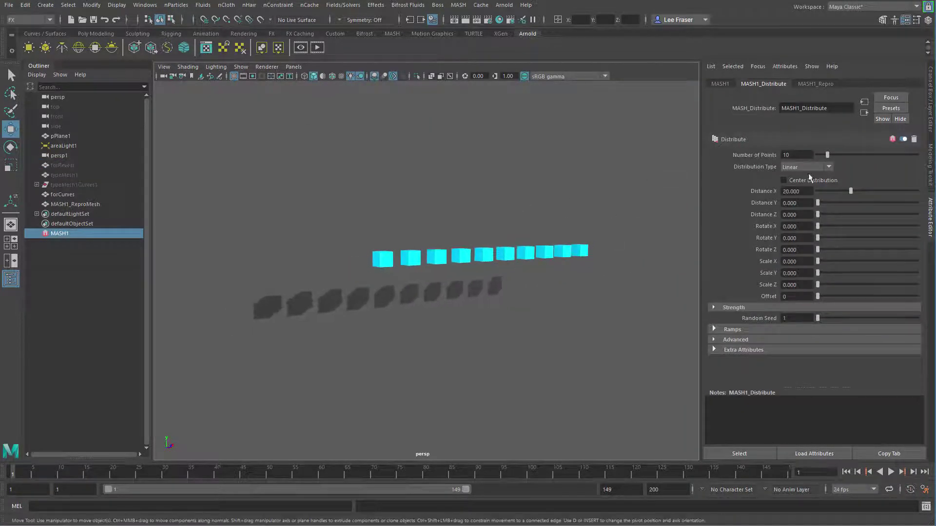
{"action": "left_click", "coordinate": [784, 181]}
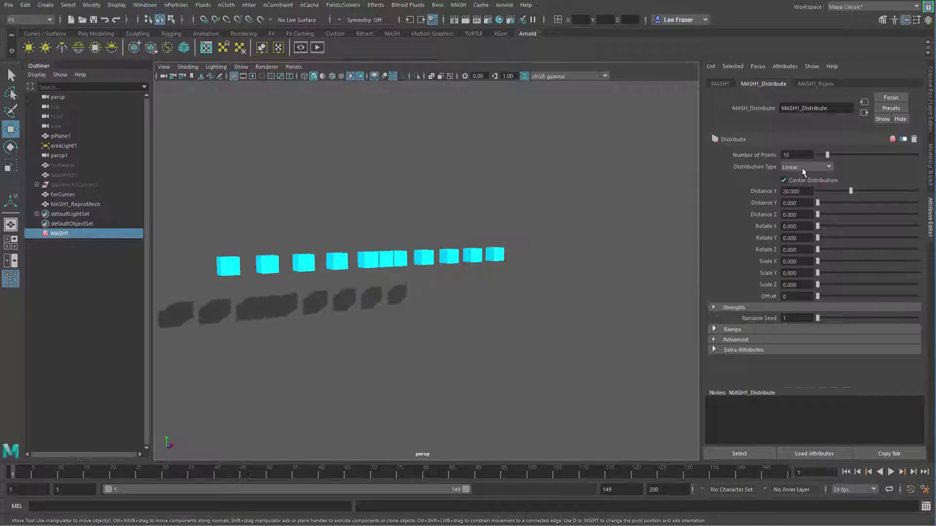
Add a Signal node to the MASH1 network and briefly play the animation.
{"action": "left_click", "coordinate": [721, 85]}
{"action": "left_click", "coordinate": [818, 246]}
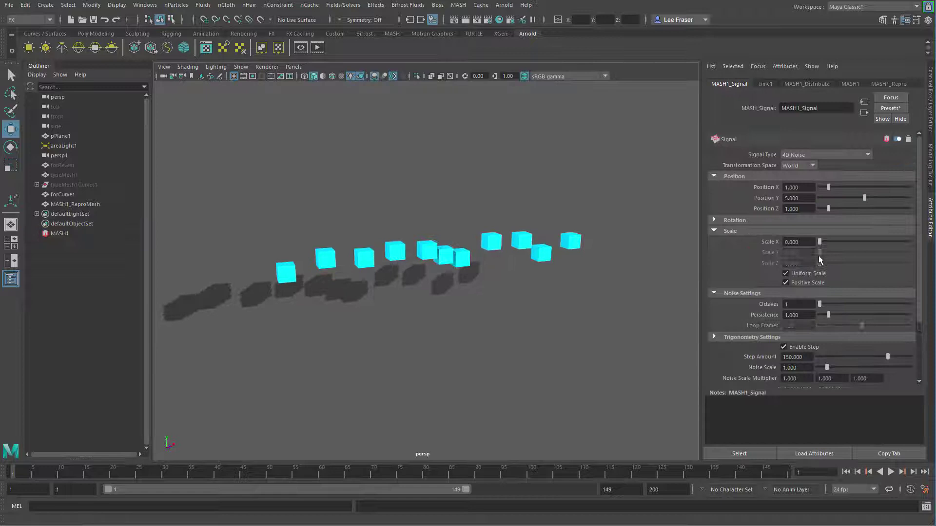
{"action": "left_click", "coordinate": [891, 473]}
{"action": "left_click", "coordinate": [891, 472]}
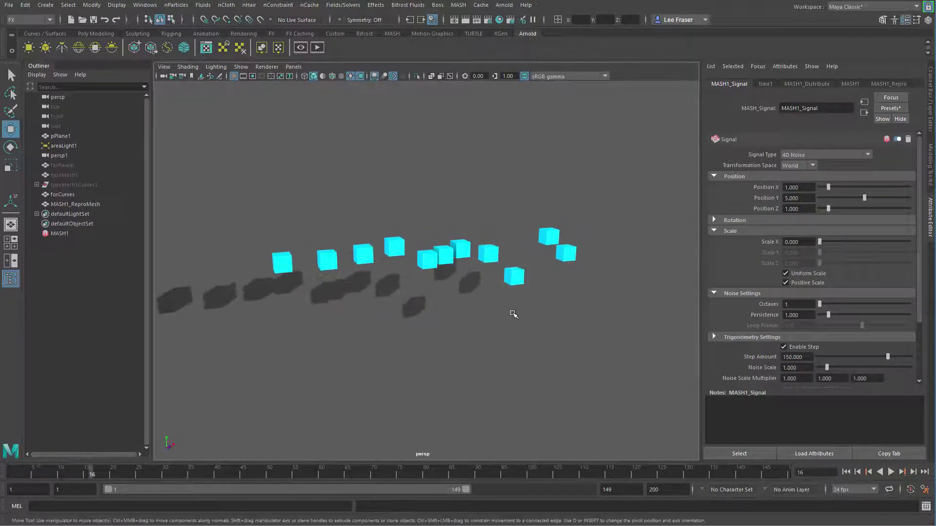
Set the Signal node's type to Curl Noise and preview the cubes' motion.
{"action": "left_click", "coordinate": [854, 154]}
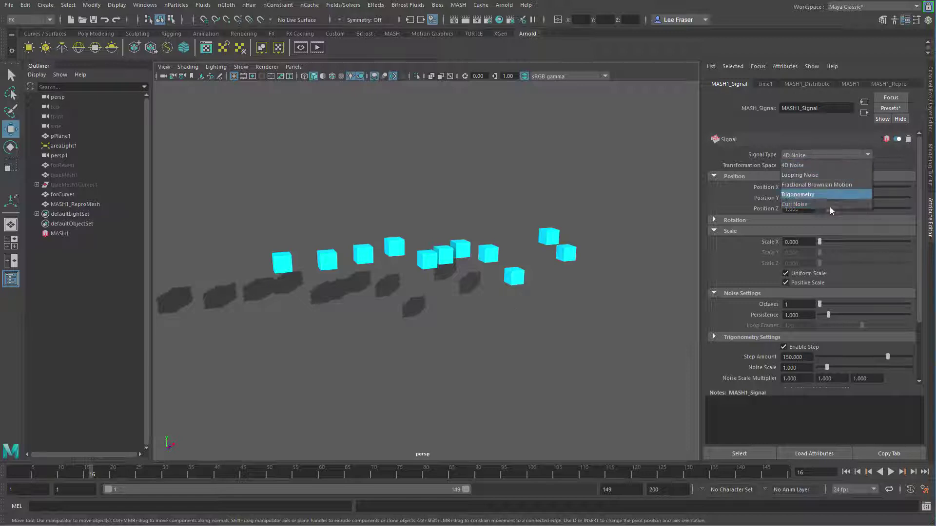
{"action": "left_click", "coordinate": [831, 203]}
{"action": "left_click", "coordinate": [891, 472]}
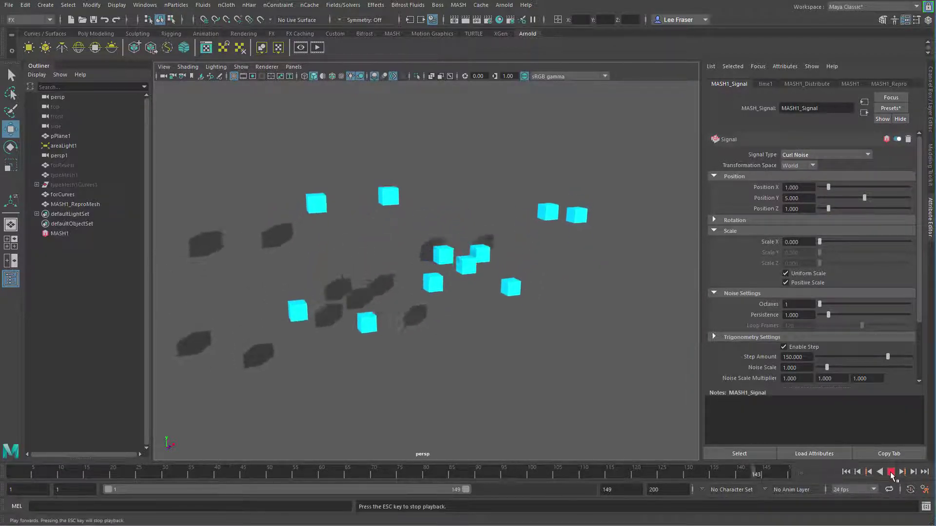
{"action": "left_click", "coordinate": [891, 473]}
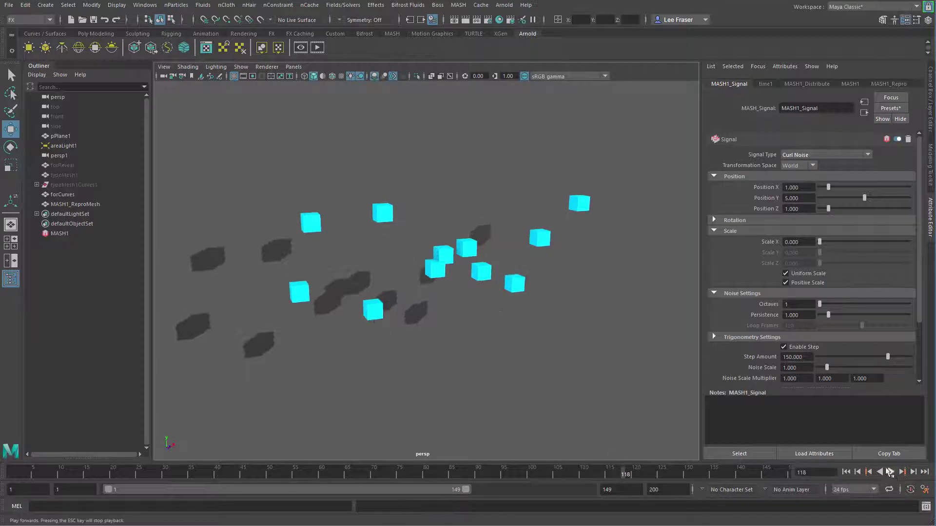
Apply the first saved MASH1_Signal preset to the Signal node and preview the animation.
{"action": "left_click", "coordinate": [890, 108]}
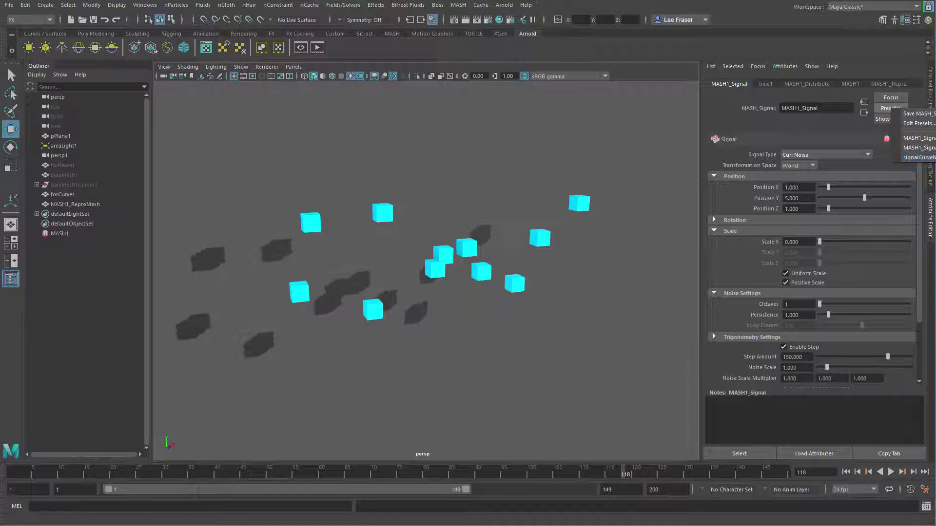
{"action": "left_click", "coordinate": [919, 138]}
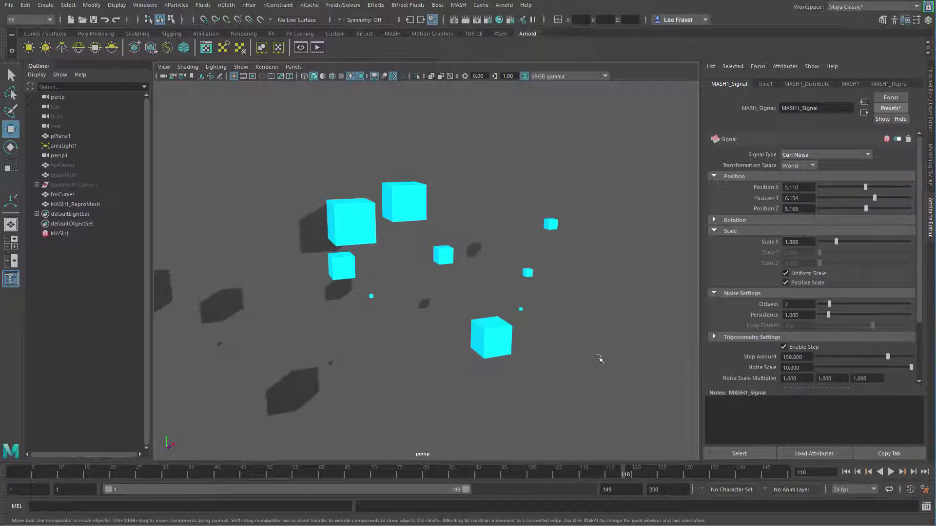
{"action": "key", "text": "alt+v"}
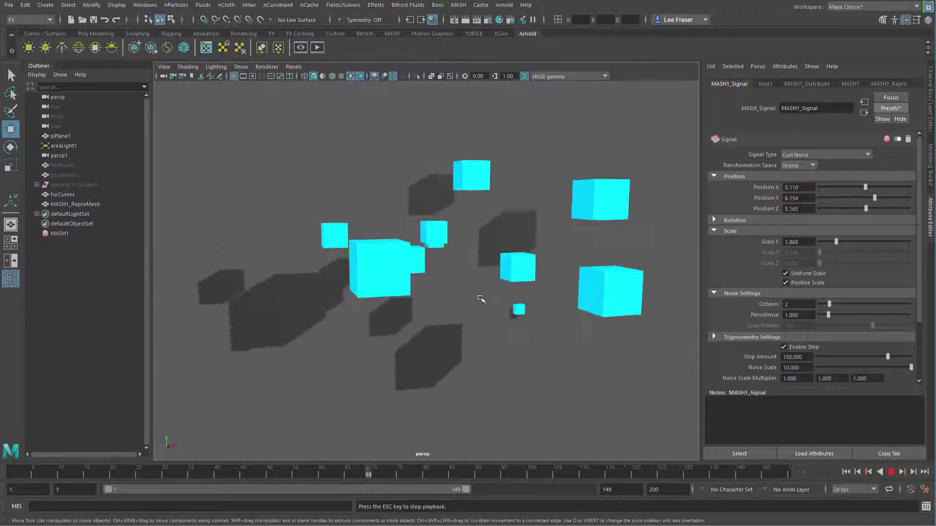
{"action": "left_click", "coordinate": [891, 472]}
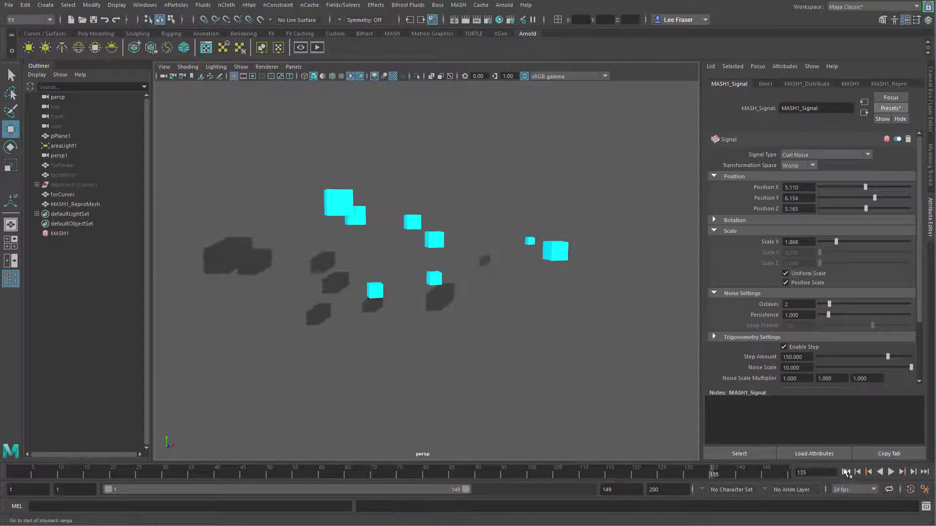
Rewind to the first frame and replay the cubes' animation.
{"action": "left_click", "coordinate": [846, 472]}
{"action": "right_click", "coordinate": [497, 471]}
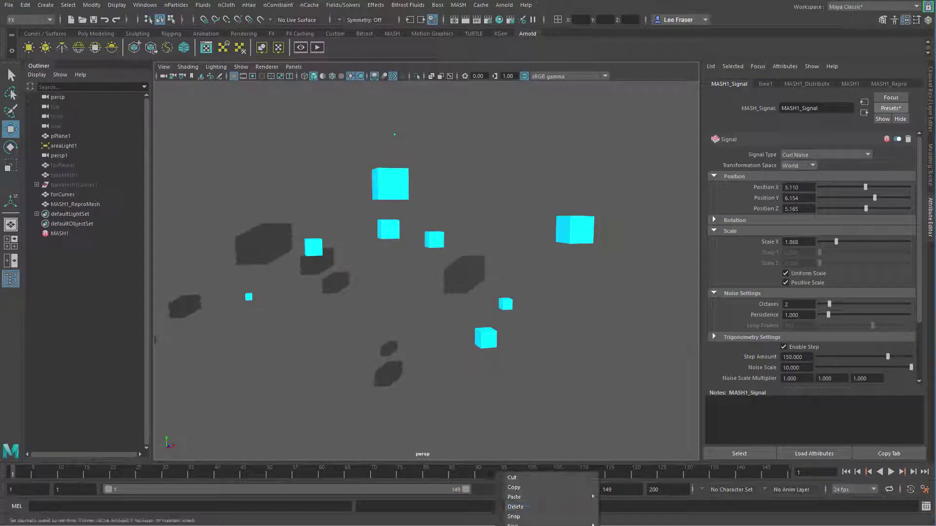
{"action": "left_click", "coordinate": [507, 507]}
{"action": "left_click", "coordinate": [891, 472]}
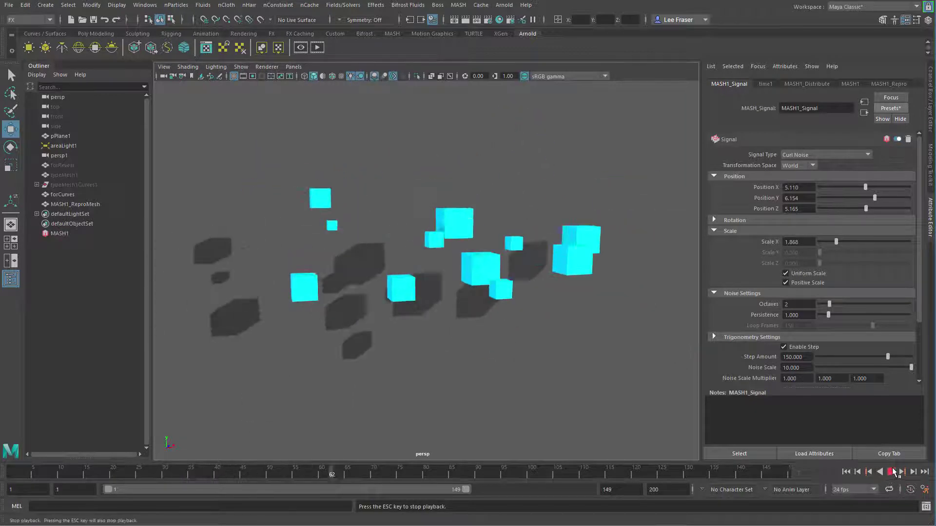
Hide the forCurves object and stop the playback.
{"action": "left_click", "coordinate": [102, 195]}
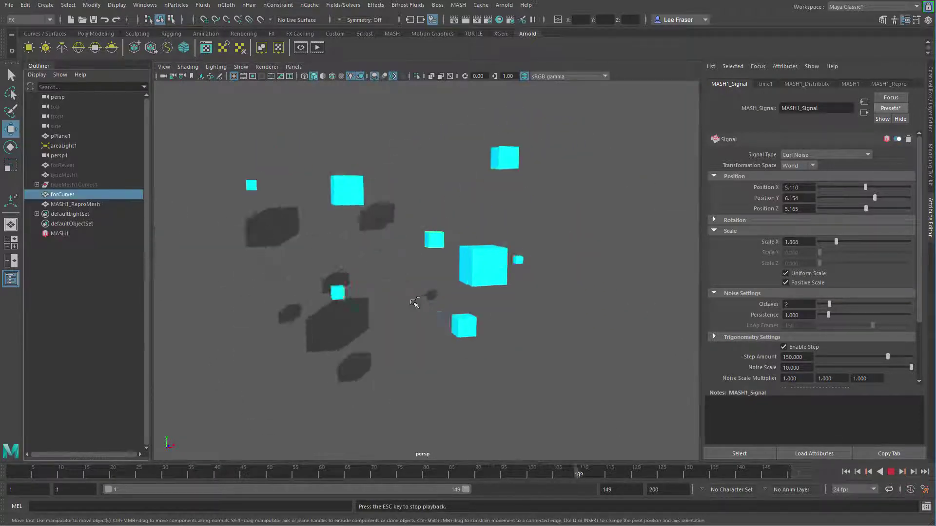
{"action": "key", "text": "ctrl+h"}
{"action": "key", "text": "Escape"}
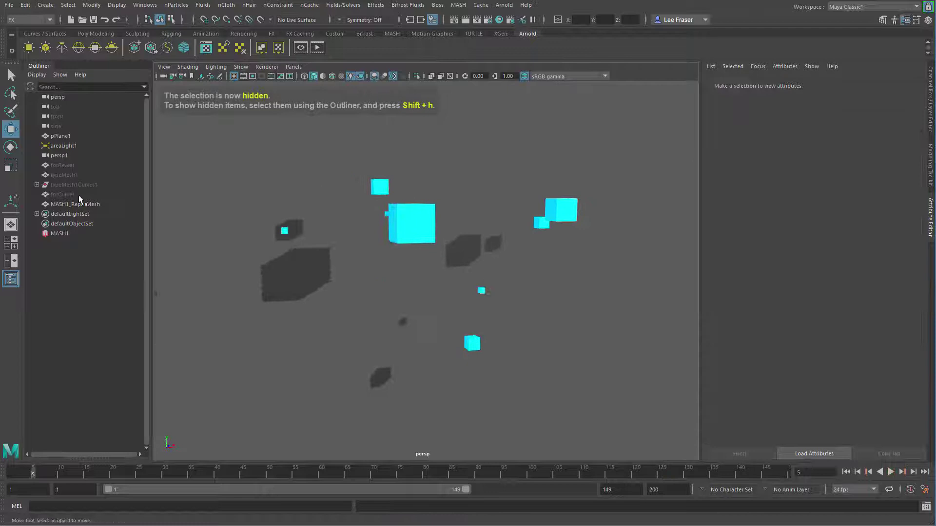
Set the Number of Points in the MASH1 distribution to 73 and play the animation.
{"action": "left_click", "coordinate": [60, 234]}
{"action": "left_click", "coordinate": [836, 84]}
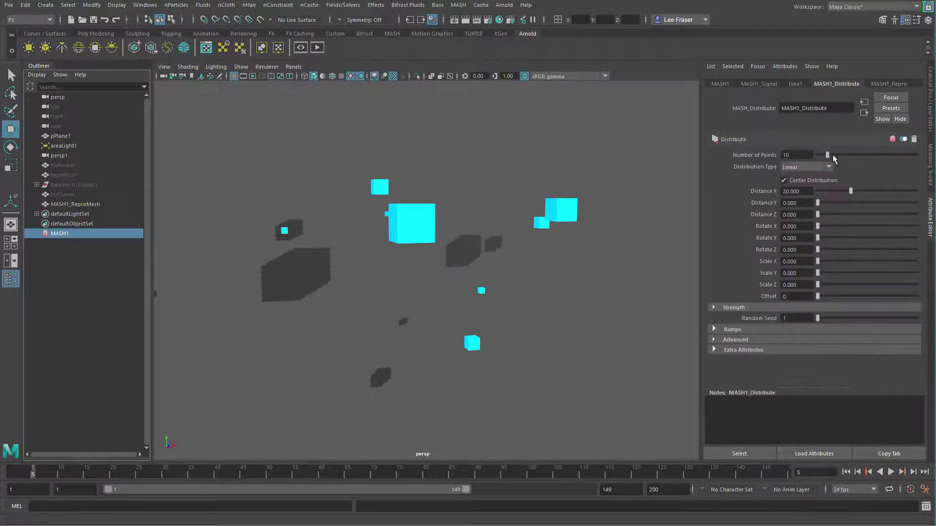
{"action": "left_click_drag", "start_coordinate": [831, 153], "coordinate": [891, 148]}
{"action": "left_click", "coordinate": [890, 472]}
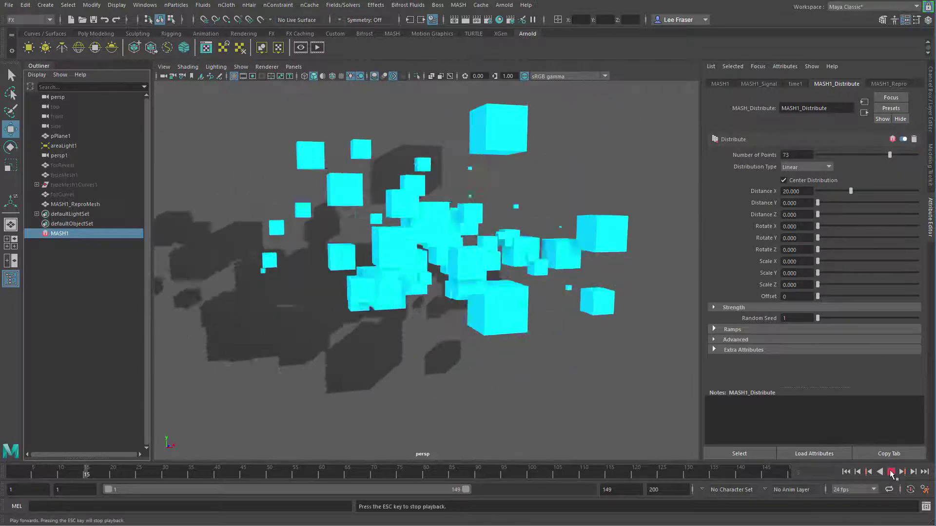
{"action": "left_click_drag", "start_coordinate": [513, 293], "coordinate": [527, 284], "text": "alt"}
Set the distribution's Distance X to 7.426 and Scale Y to 0.941, and rewind the animation to frame 1.
{"action": "left_click_drag", "start_coordinate": [851, 190], "coordinate": [829, 189]}
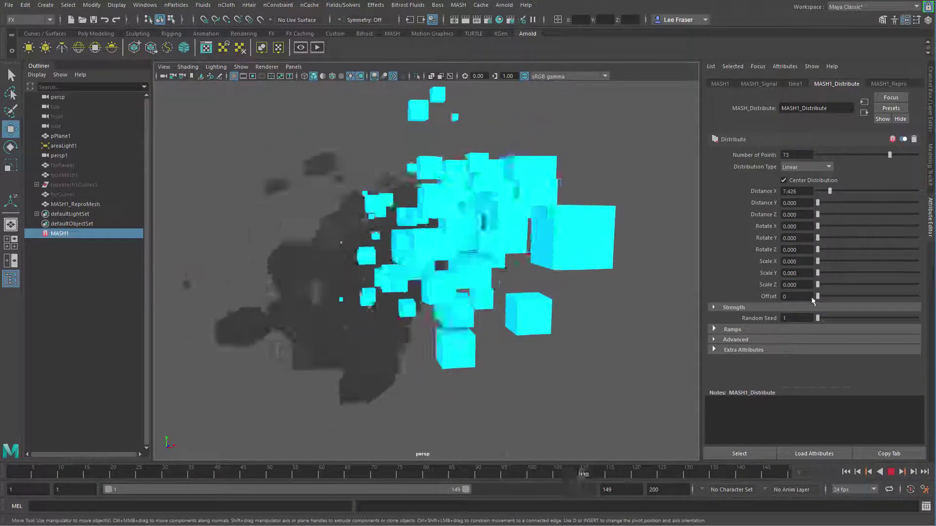
{"action": "left_click_drag", "start_coordinate": [818, 273], "coordinate": [826, 273]}
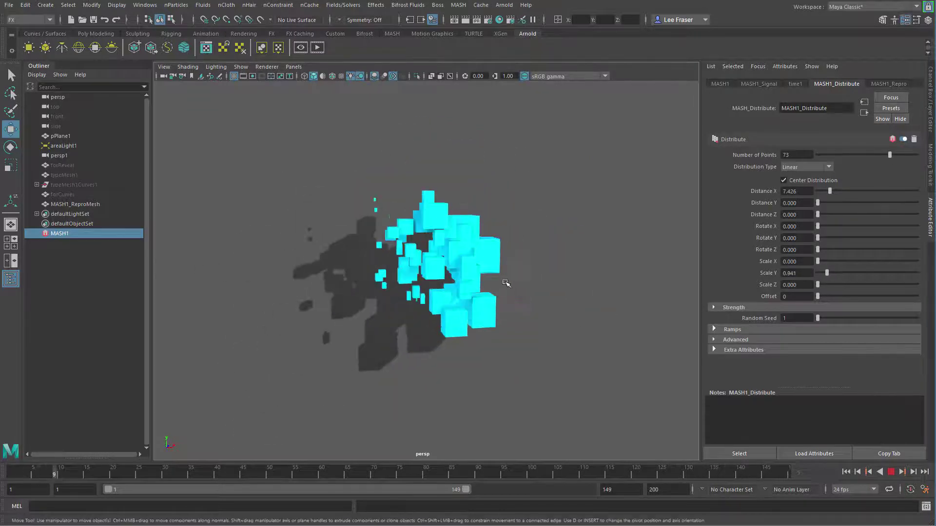
{"action": "left_click", "coordinate": [759, 84]}
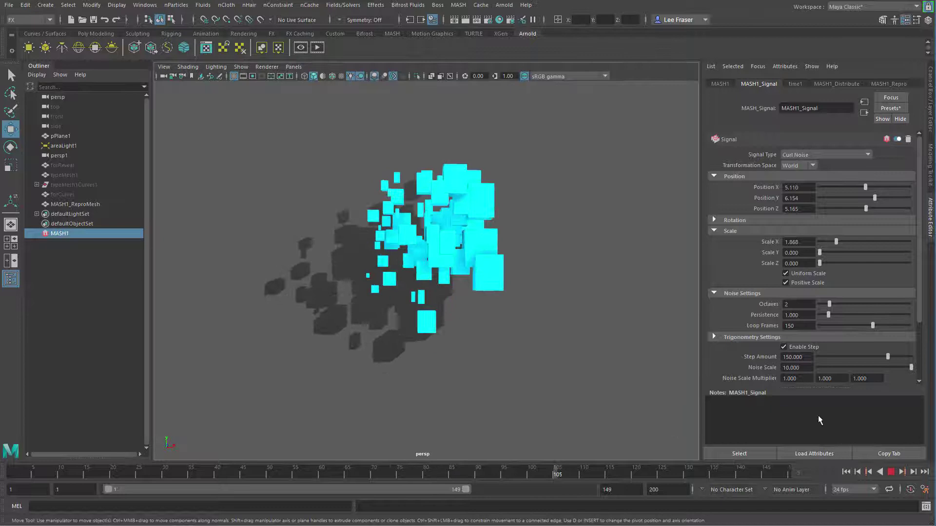
{"action": "left_click", "coordinate": [891, 473]}
{"action": "left_click", "coordinate": [846, 472]}
Examine the cube cluster, its shadow and the background plane pPlane1 from several angles and distances.
{"action": "left_click_drag", "start_coordinate": [424, 273], "coordinate": [445, 272], "text": "alt"}
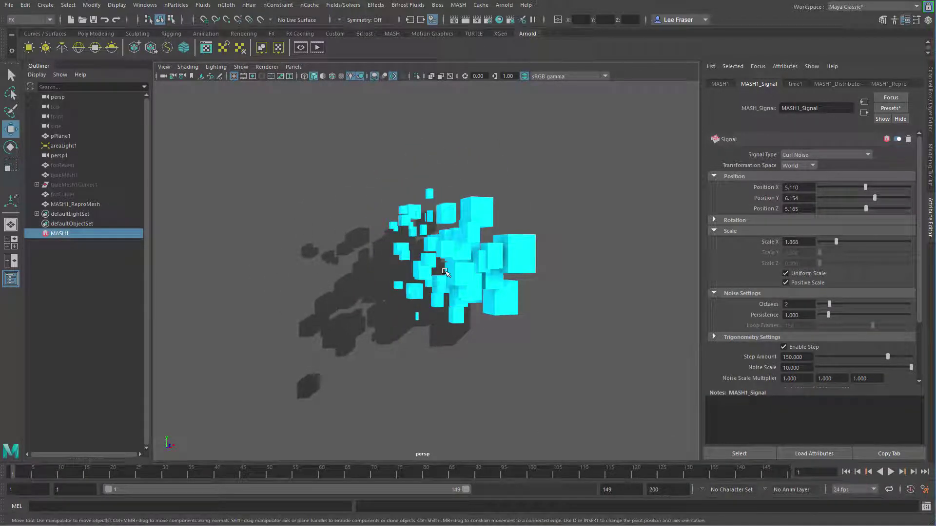
{"action": "left_click_drag", "start_coordinate": [485, 215], "coordinate": [502, 213]}
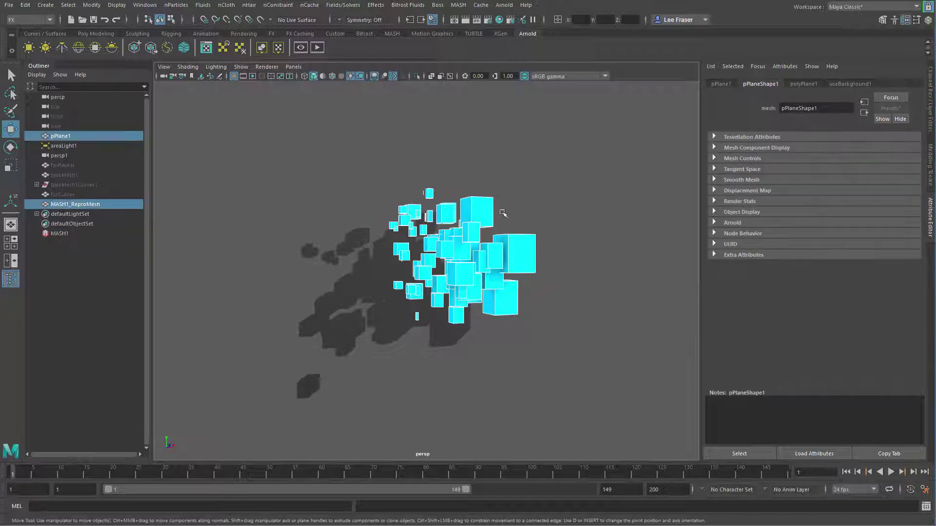
{"action": "left_click", "coordinate": [451, 270]}
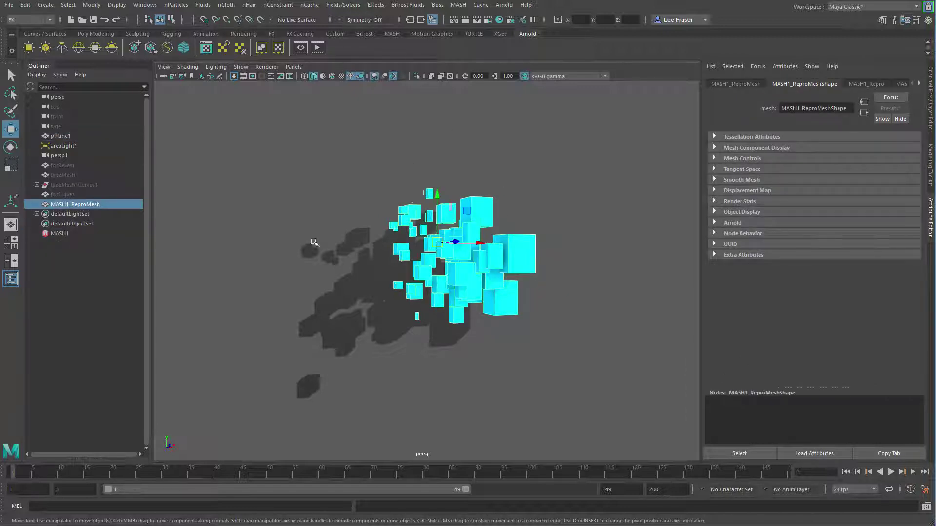
{"action": "right_click_drag", "start_coordinate": [514, 240], "coordinate": [480, 235], "text": "alt"}
{"action": "middle_click_drag", "start_coordinate": [514, 240], "coordinate": [473, 234], "text": "alt"}
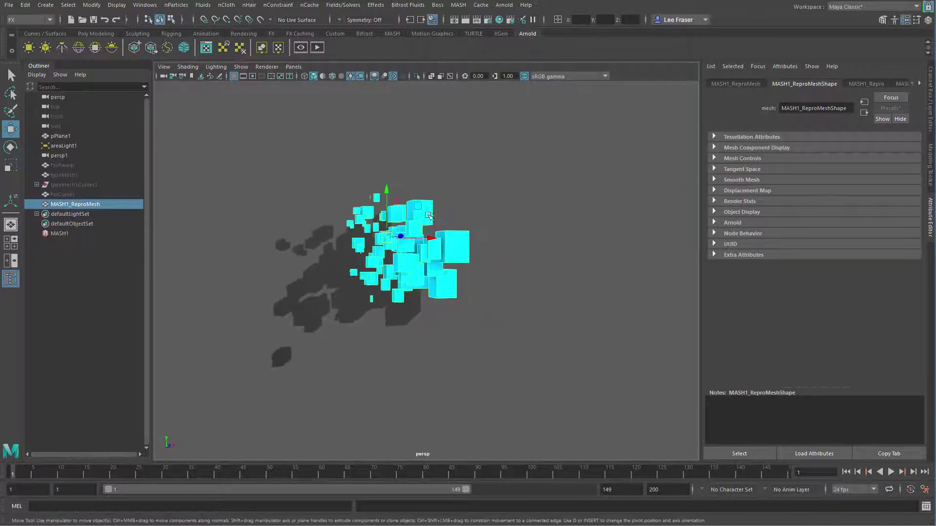
{"action": "left_click_drag", "start_coordinate": [540, 263], "coordinate": [347, 269], "text": "alt"}
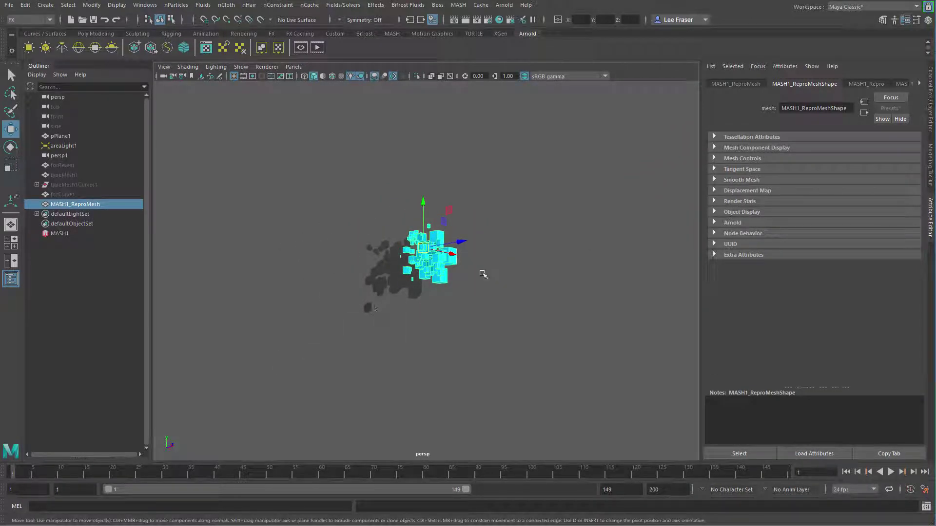
{"action": "scroll", "coordinate": [482, 274], "scroll_direction": "down", "scroll_amount": 3}
{"action": "left_click", "coordinate": [349, 298]}
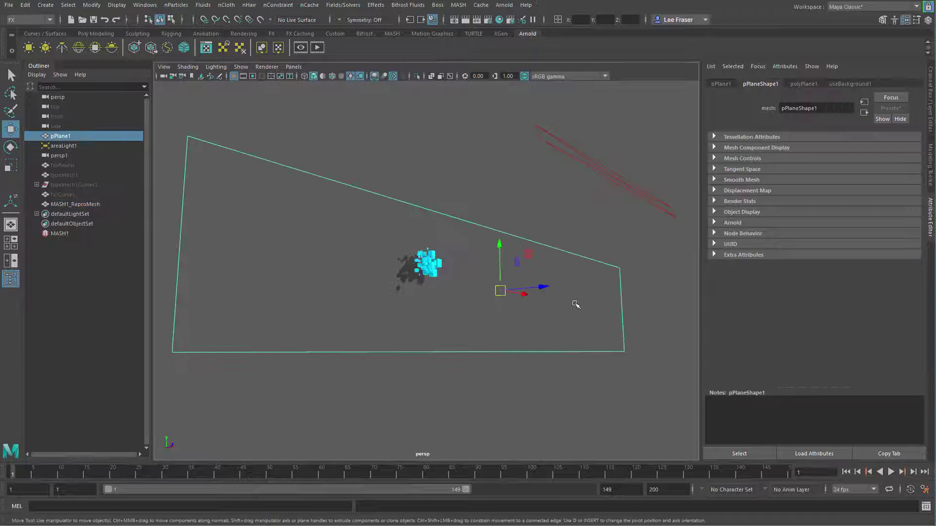
{"action": "right_click_drag", "start_coordinate": [301, 253], "coordinate": [683, 316], "text": "alt"}
{"action": "left_click_drag", "start_coordinate": [544, 243], "coordinate": [514, 211], "text": "alt"}
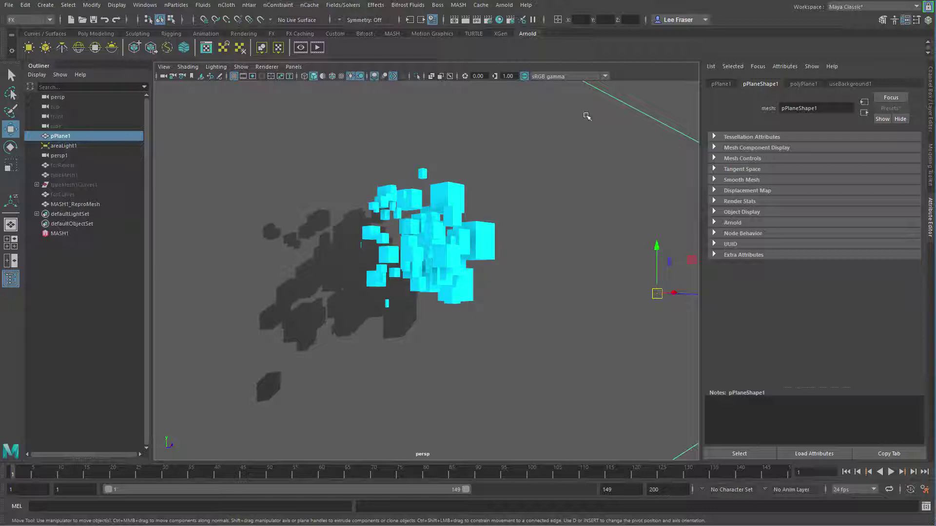
{"action": "left_click_drag", "start_coordinate": [497, 265], "coordinate": [444, 284], "text": "alt"}
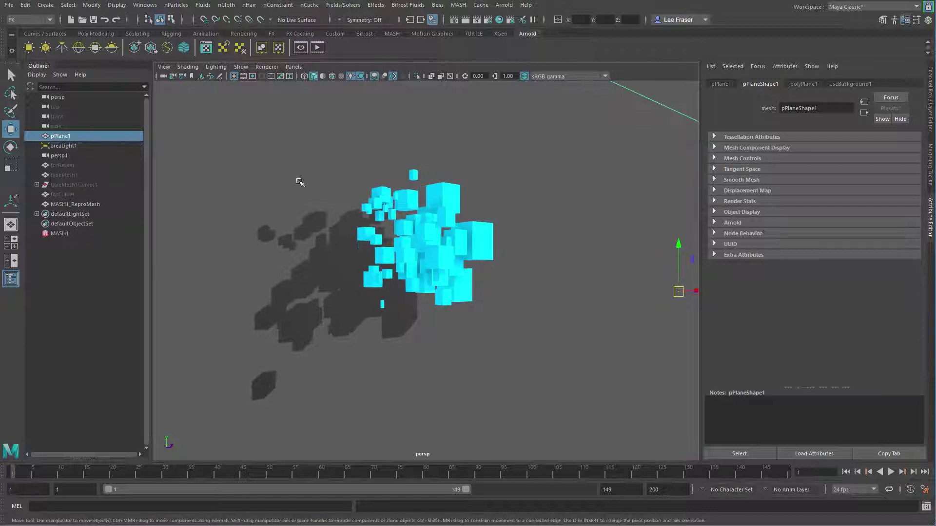
{"action": "right_click_drag", "start_coordinate": [502, 288], "coordinate": [459, 246], "text": "alt"}
Add a new toon outline to the MASH1_ReproMesh cube cluster.
{"action": "left_click", "coordinate": [458, 244]}
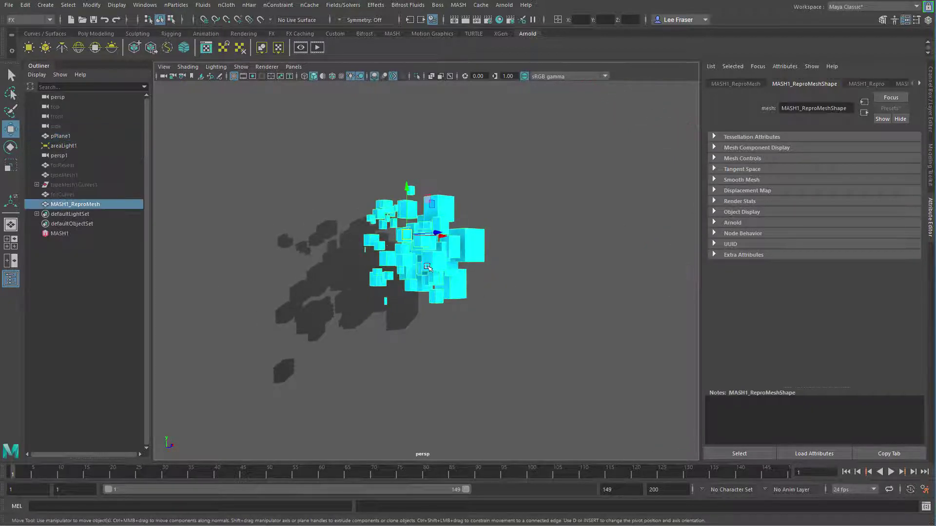
{"action": "left_click_drag", "start_coordinate": [444, 269], "coordinate": [394, 285], "text": "alt"}
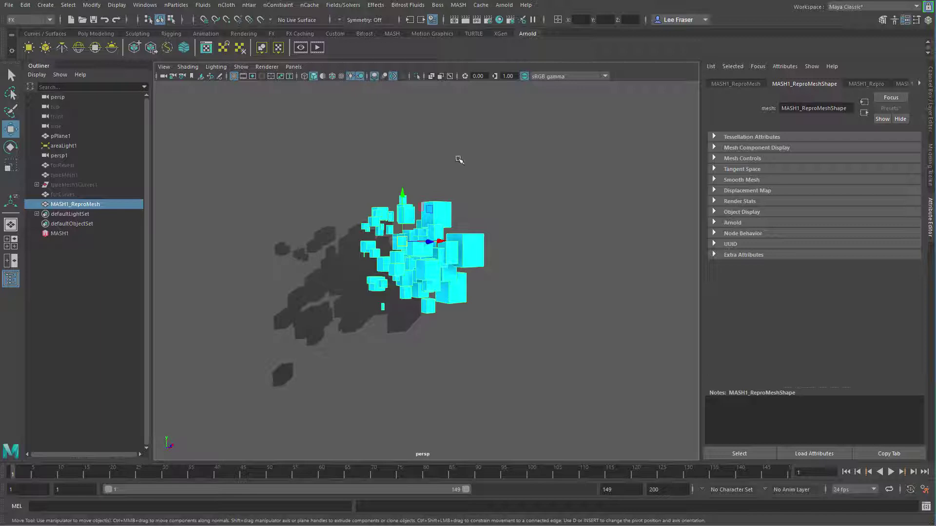
{"action": "key", "text": "h"}
{"action": "left_click_drag", "start_coordinate": [469, 163], "coordinate": [408, 161]}
{"action": "key", "text": "space"}
{"action": "left_click", "coordinate": [432, 173]}
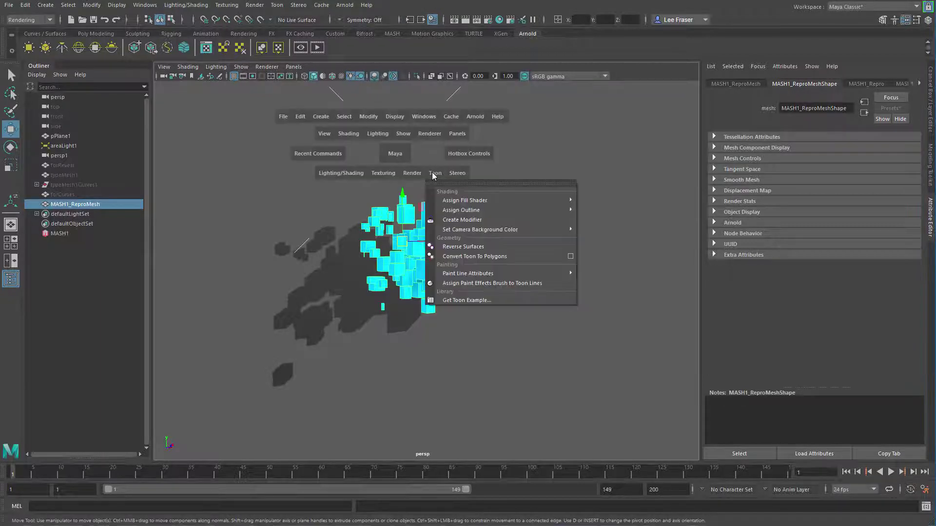
{"action": "mouse_move", "coordinate": [514, 207]}
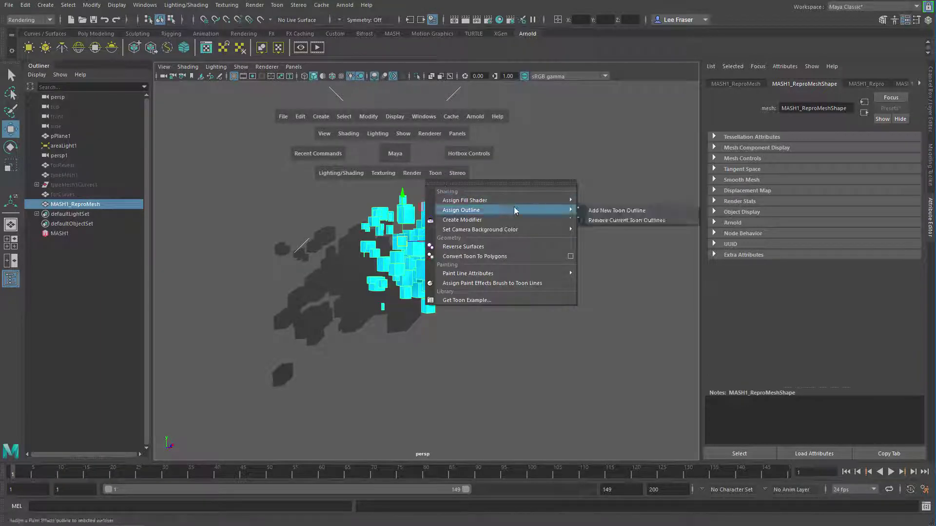
{"action": "left_click", "coordinate": [609, 210]}
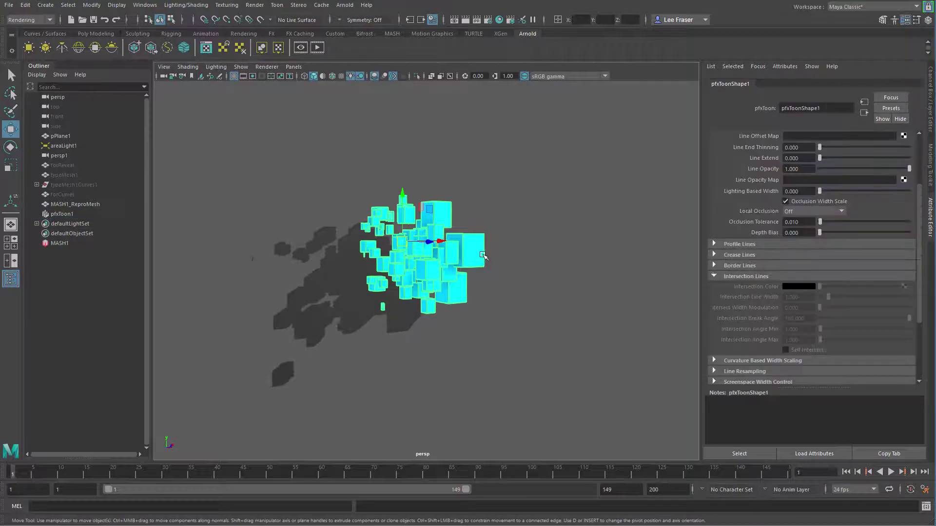
Hide the MASH1_ReproMesh cubes while keeping their toon outlines displayed.
{"action": "key", "text": "ctrl+h"}
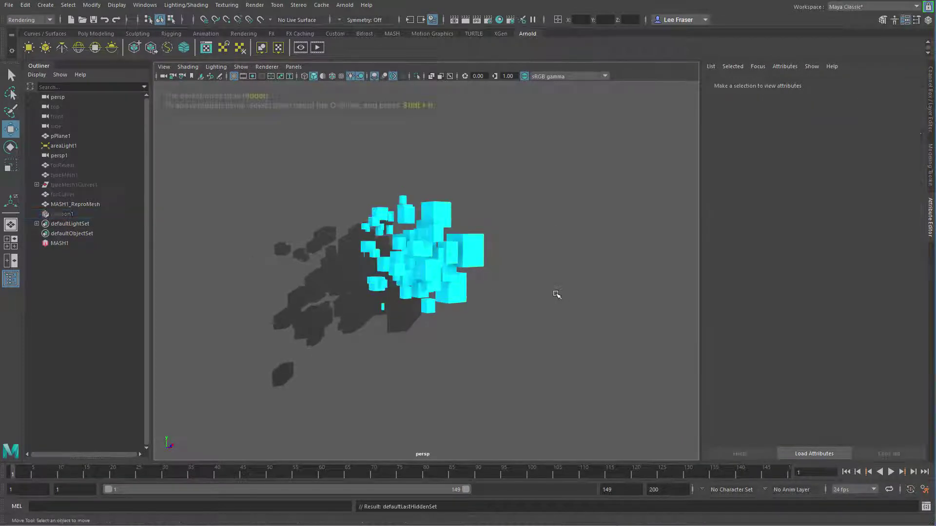
{"action": "key", "text": "ctrl+z"}
{"action": "left_click", "coordinate": [475, 252]}
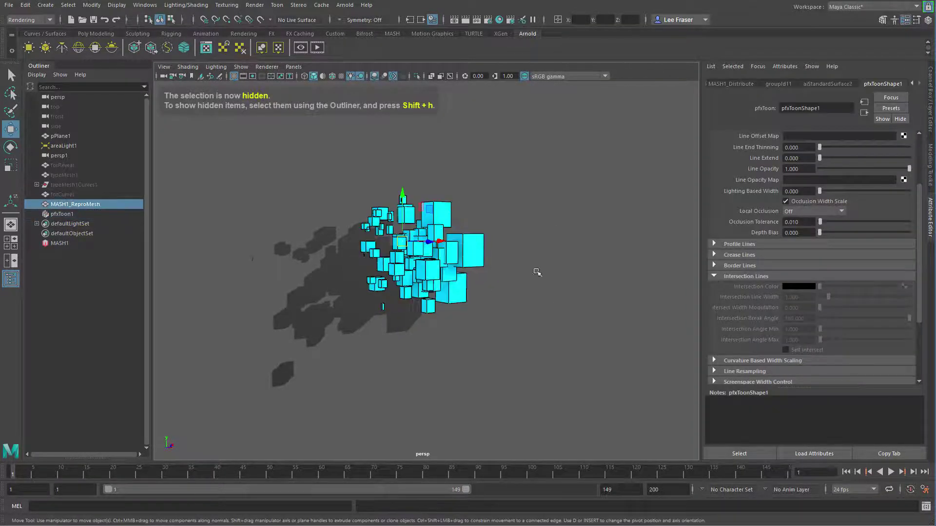
{"action": "key", "text": "ctrl+h"}
Play the animation to watch the cube outlines move, and rewind it to frame 1.
{"action": "left_click", "coordinate": [891, 472]}
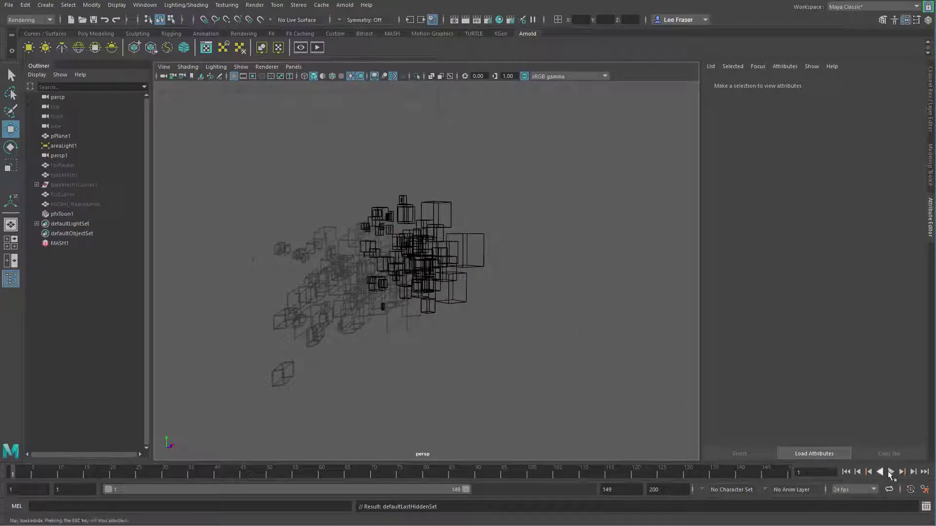
{"action": "left_click_drag", "start_coordinate": [480, 307], "coordinate": [445, 315], "text": "alt"}
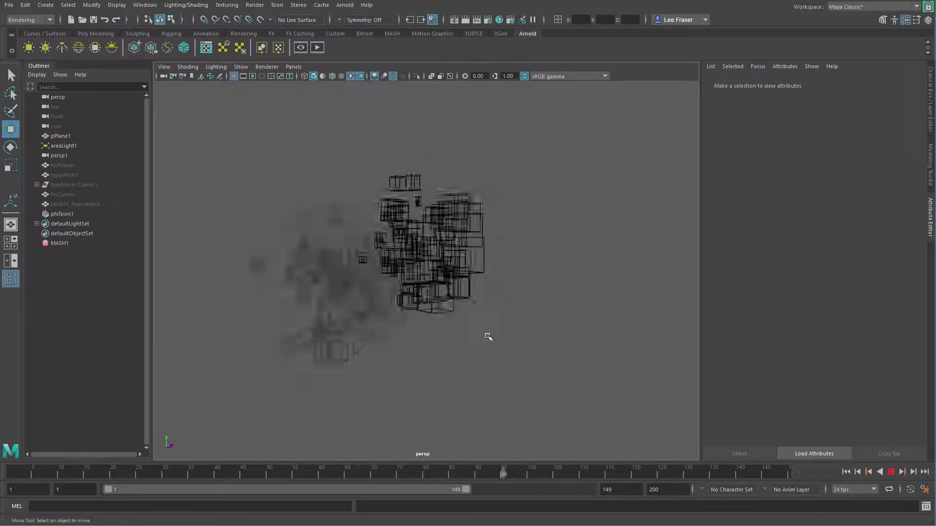
{"action": "left_click", "coordinate": [891, 472]}
{"action": "left_click", "coordinate": [846, 472]}
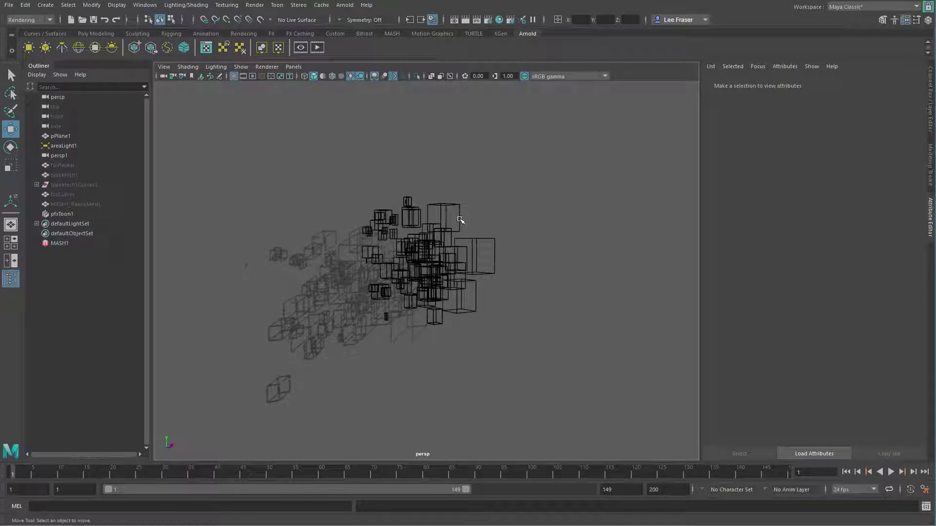
Turn off Crease Lines and turn on Intersection Lines for the pfxToon1 outline.
{"action": "left_click", "coordinate": [503, 298]}
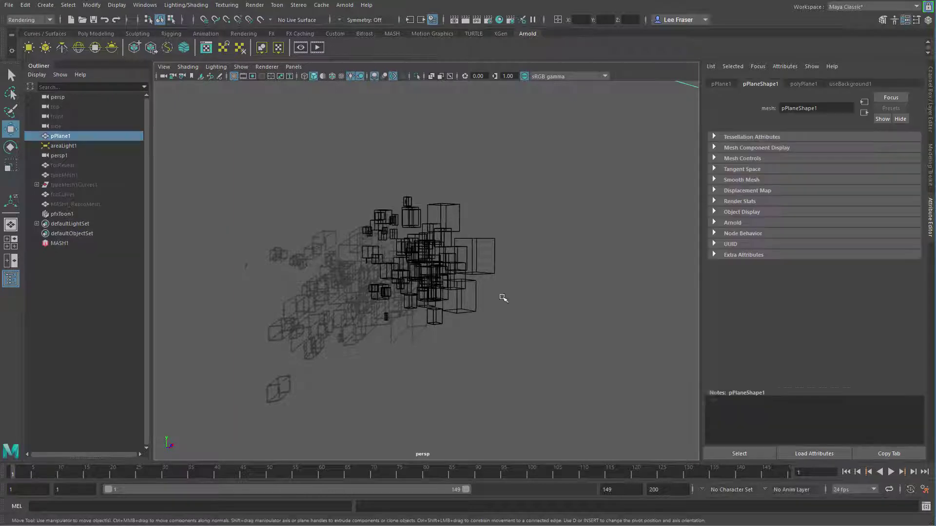
{"action": "left_click", "coordinate": [66, 214]}
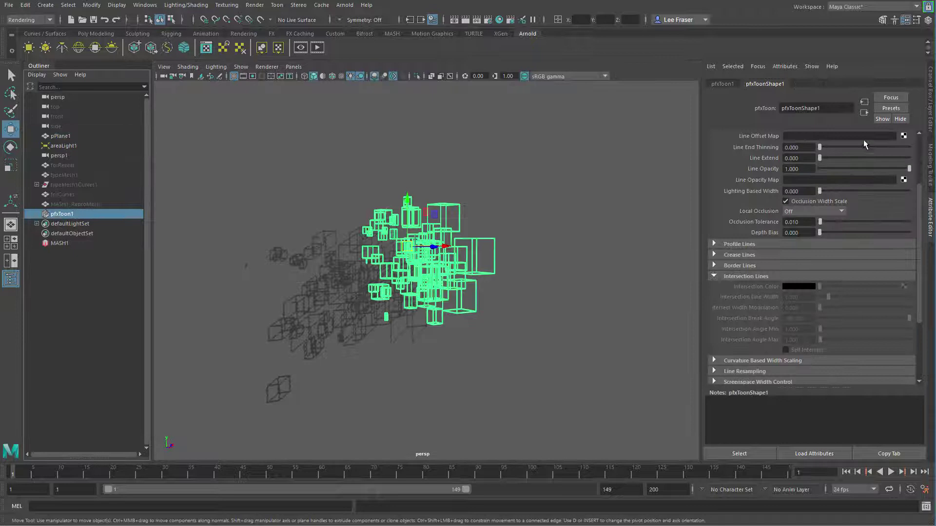
{"action": "scroll", "coordinate": [919, 141], "scroll_direction": "up", "scroll_amount": 3}
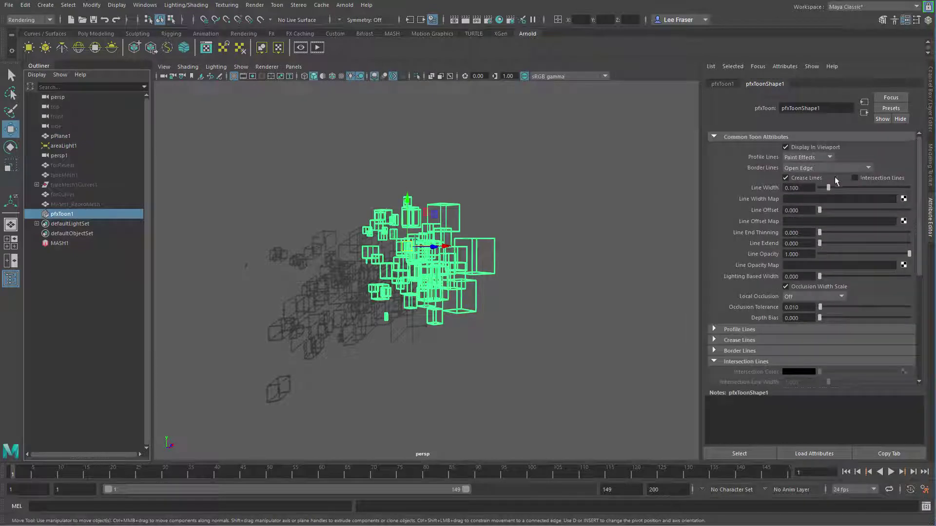
{"action": "left_click", "coordinate": [801, 177]}
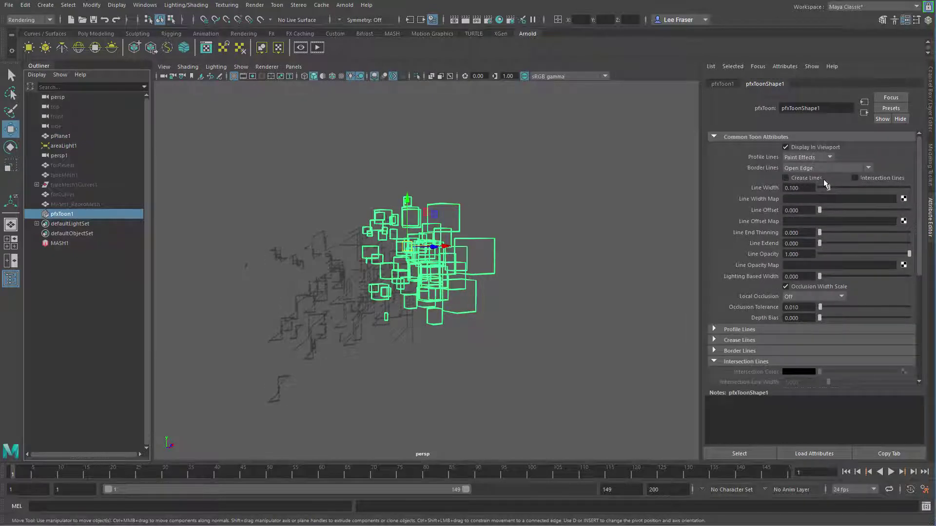
{"action": "left_click", "coordinate": [880, 178]}
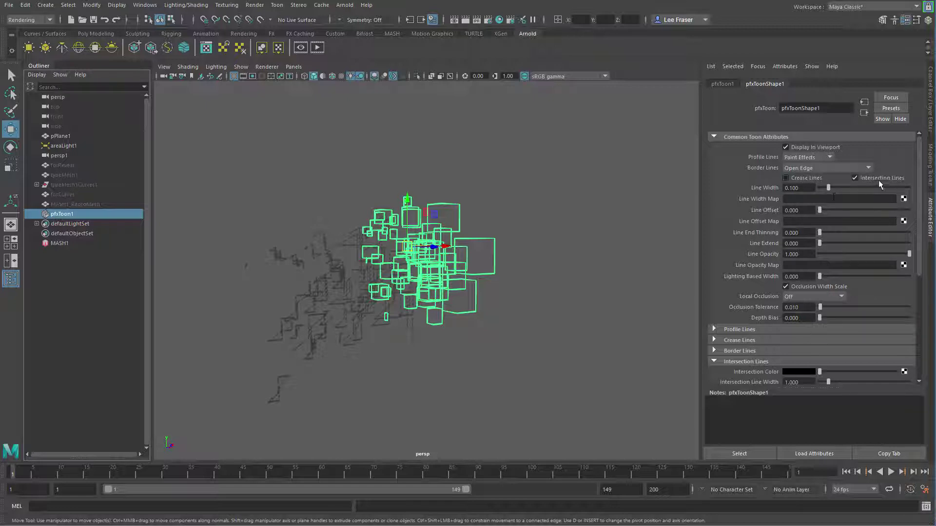
Set the Profile Line Width of the pfxToon1 outline to 0.
{"action": "left_click_drag", "start_coordinate": [919, 165], "coordinate": [920, 257]}
{"action": "left_click", "coordinate": [714, 175]}
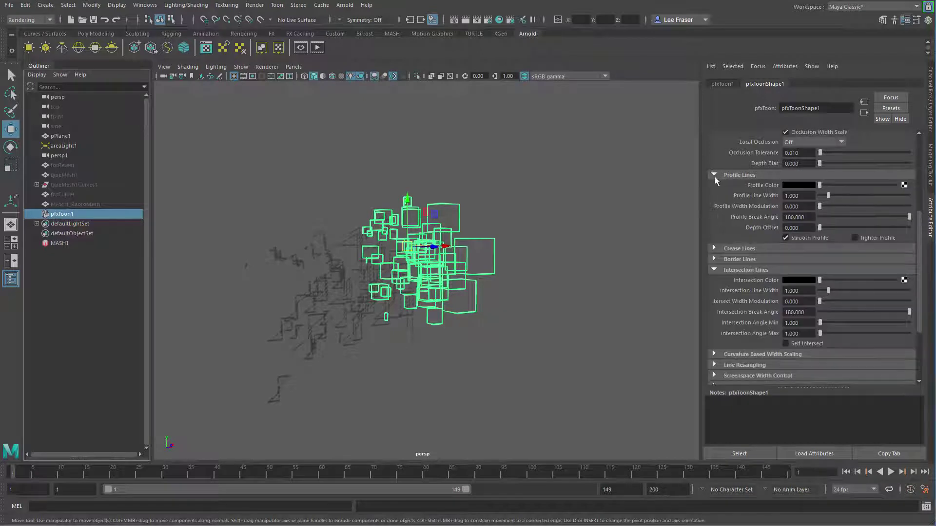
{"action": "left_click", "coordinate": [714, 259]}
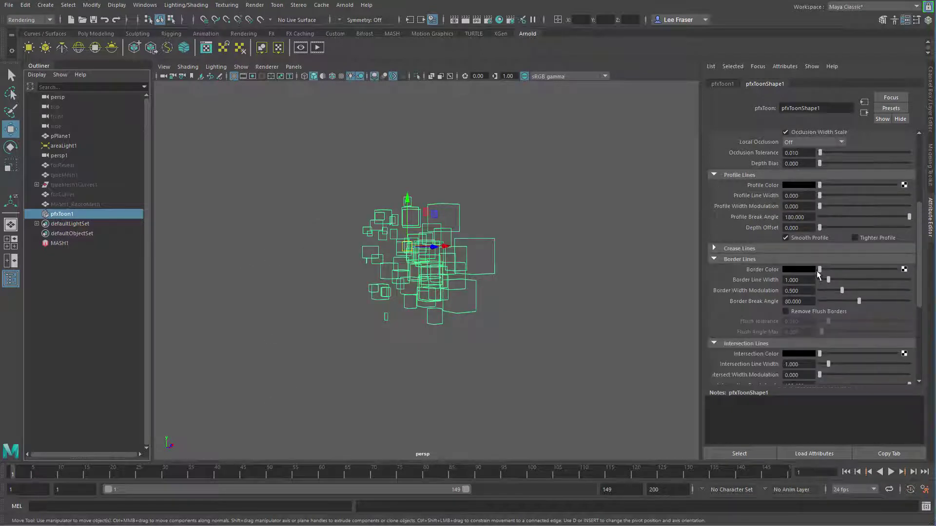
{"action": "left_click", "coordinate": [714, 260]}
{"action": "left_click", "coordinate": [708, 175]}
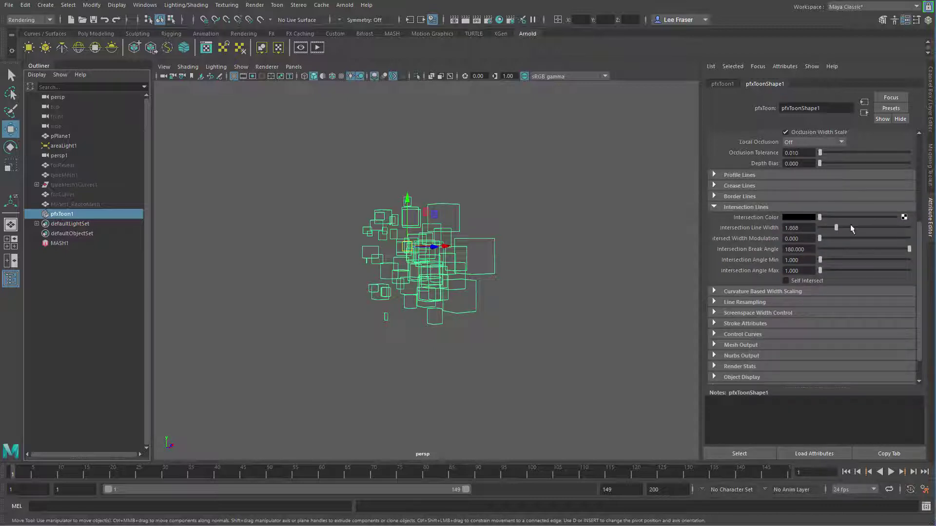
Set the pfxToon1 outline's Intersection Color to cyan with an Intersection Line Width of 1, and clear the selection.
{"action": "left_click_drag", "start_coordinate": [852, 228], "coordinate": [826, 229]}
{"action": "left_click", "coordinate": [797, 218]}
{"action": "left_click", "coordinate": [717, 219]}
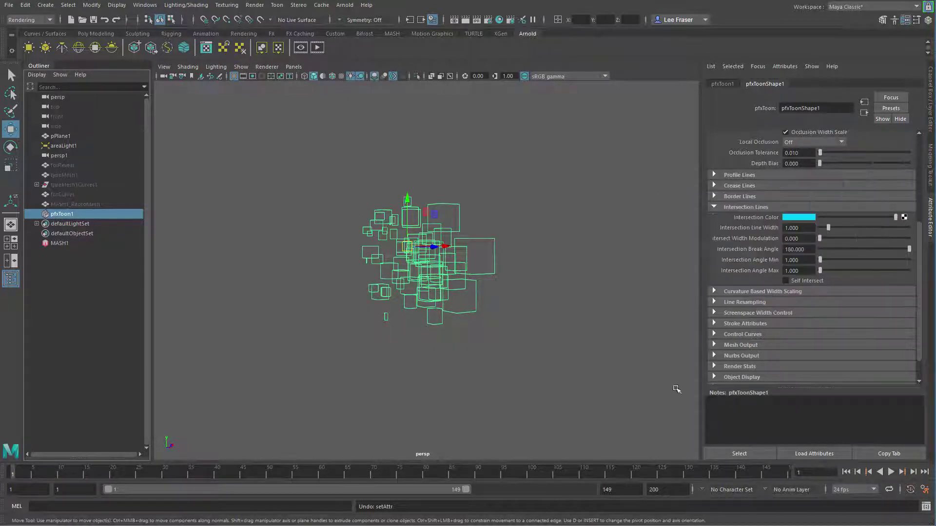
{"action": "left_click", "coordinate": [71, 349]}
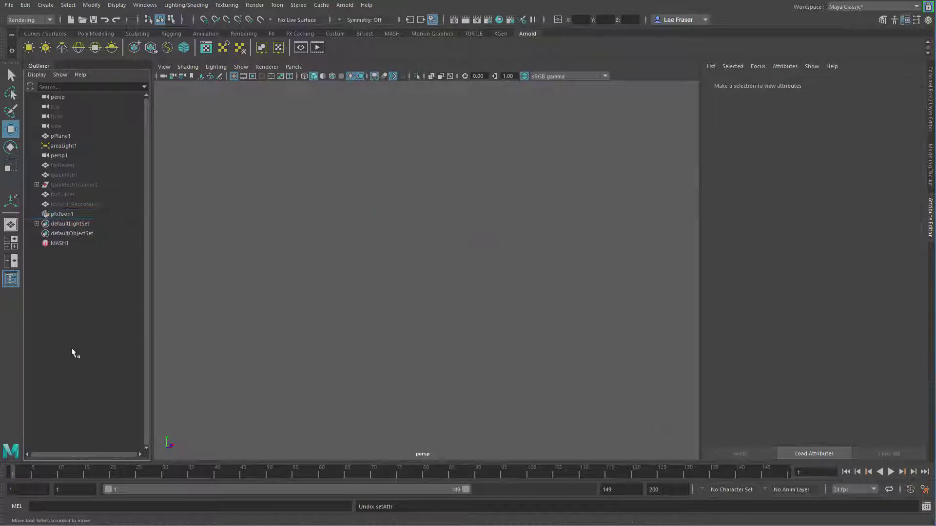
Unhide the typeMesh1 text mesh and frame the whole word DREDNOT in the view.
{"action": "left_click", "coordinate": [92, 174]}
{"action": "key", "text": "shift+h"}
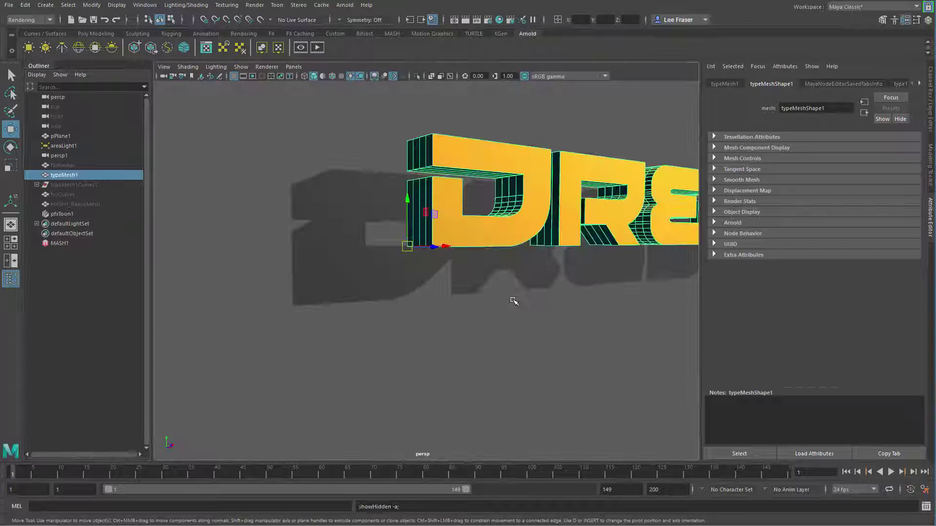
{"action": "left_click_drag", "start_coordinate": [594, 253], "coordinate": [423, 308], "text": "alt"}
{"action": "right_click_drag", "start_coordinate": [586, 288], "coordinate": [512, 268], "text": "alt"}
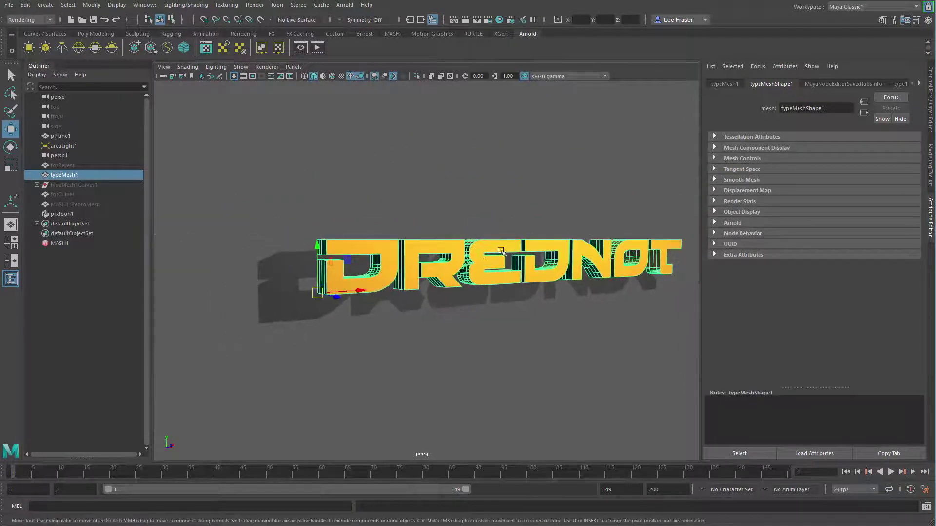
{"action": "left_click_drag", "start_coordinate": [512, 268], "coordinate": [480, 259], "text": "alt"}
{"action": "right_click_drag", "start_coordinate": [524, 261], "coordinate": [561, 289], "text": "alt"}
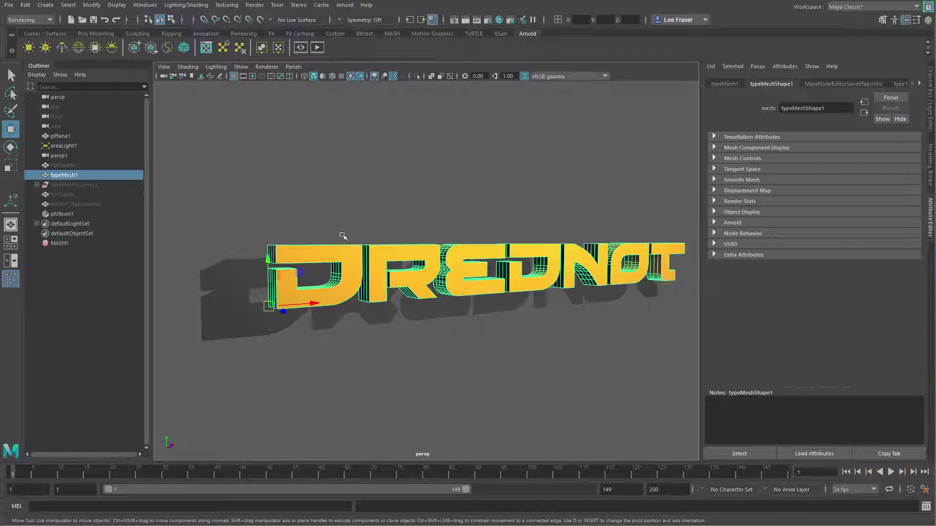
Assign the existing pfxToonShape1 outline to the typeMesh1 text and hide the text mesh.
{"action": "key", "text": "space"}
{"action": "left_click", "coordinate": [379, 243]}
{"action": "mouse_move", "coordinate": [414, 279]}
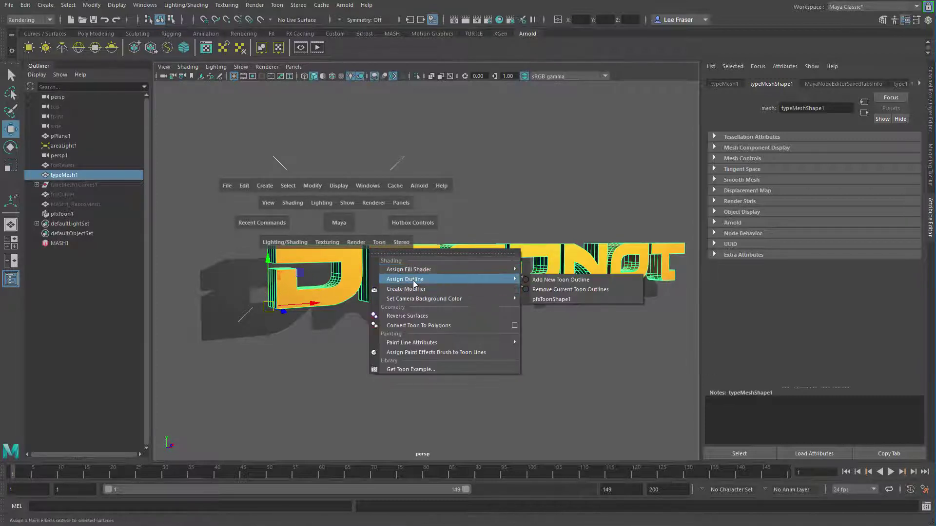
{"action": "left_click", "coordinate": [560, 299]}
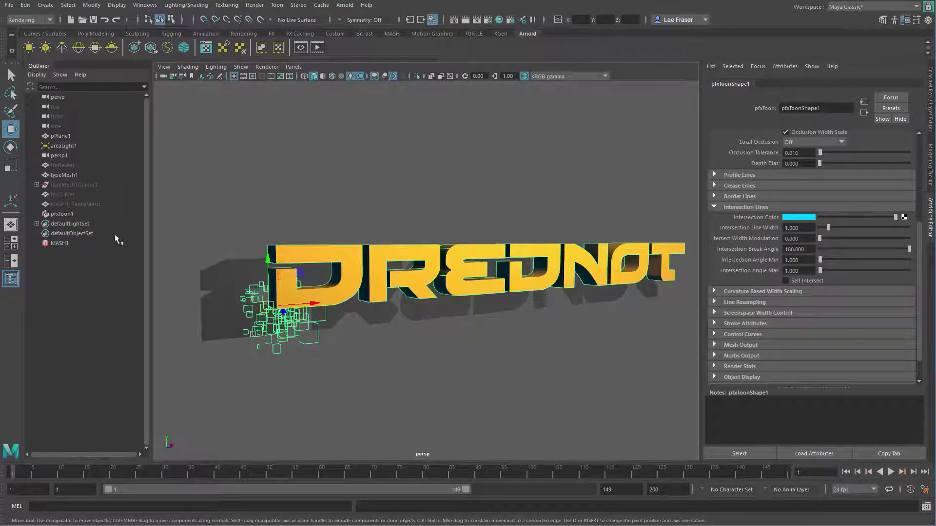
{"action": "left_click", "coordinate": [96, 175]}
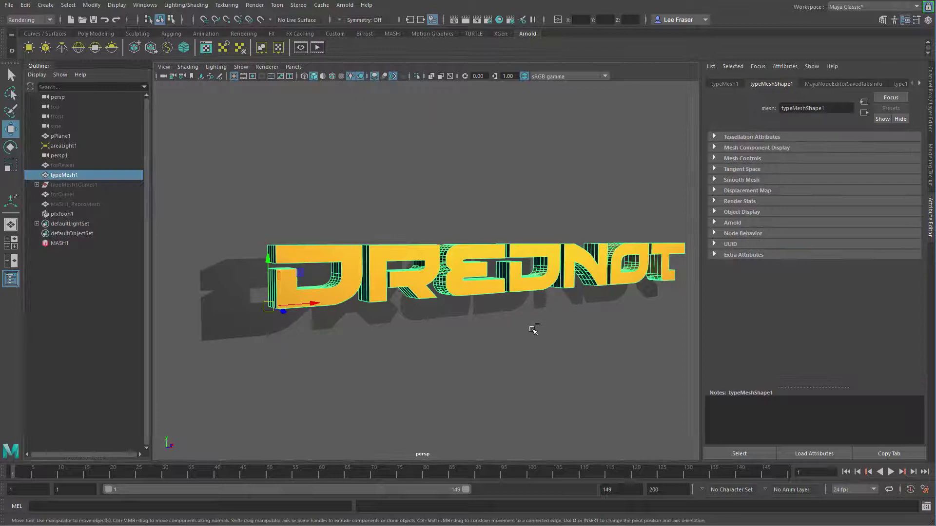
{"action": "key", "text": "ctrl+h"}
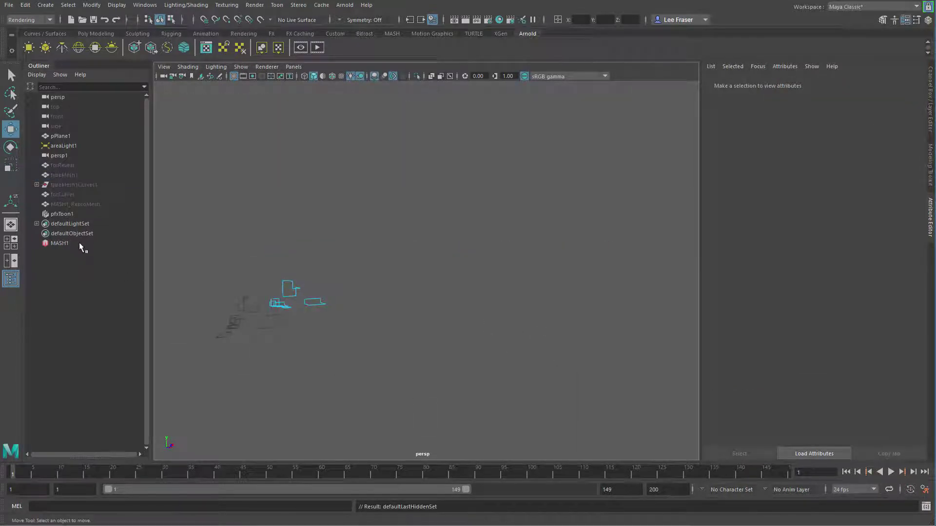
Add a Transform node to the MASH1 network and create a locator as its Controller Null.
{"action": "left_click", "coordinate": [110, 242]}
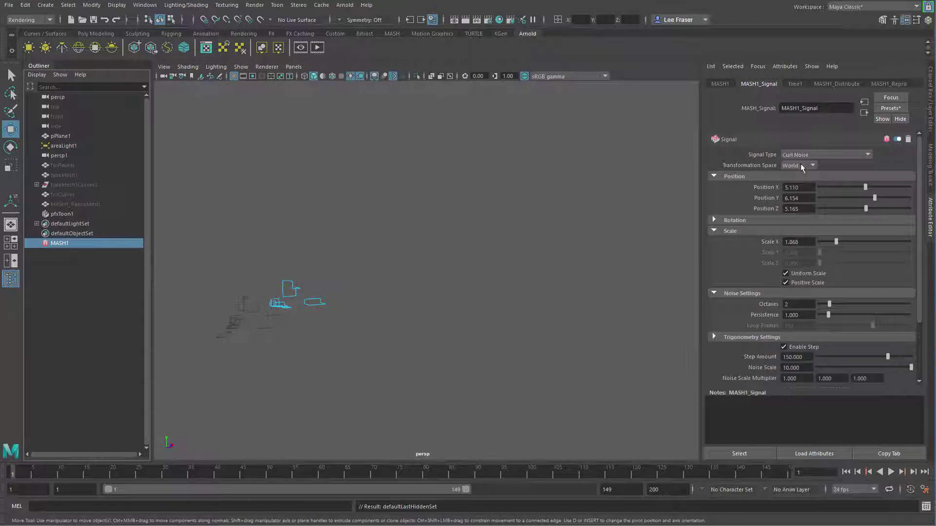
{"action": "left_click", "coordinate": [720, 84]}
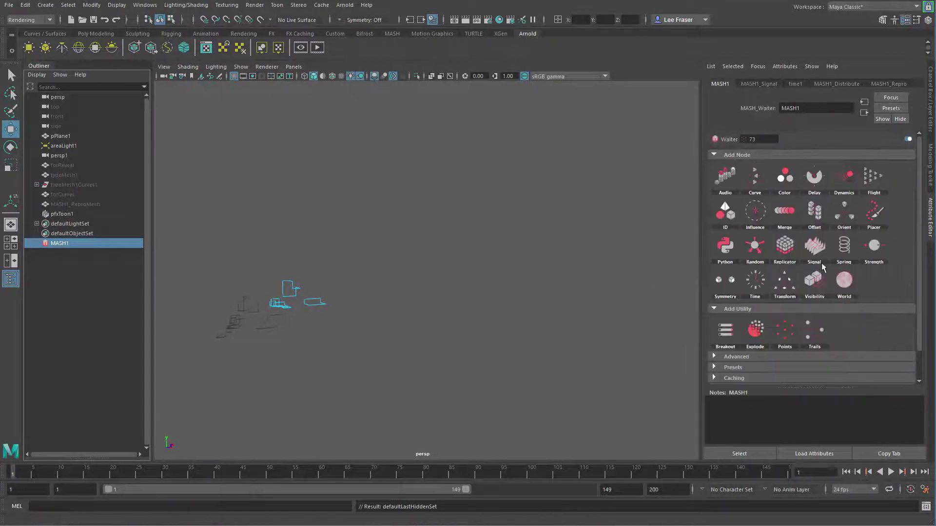
{"action": "left_click", "coordinate": [782, 283]}
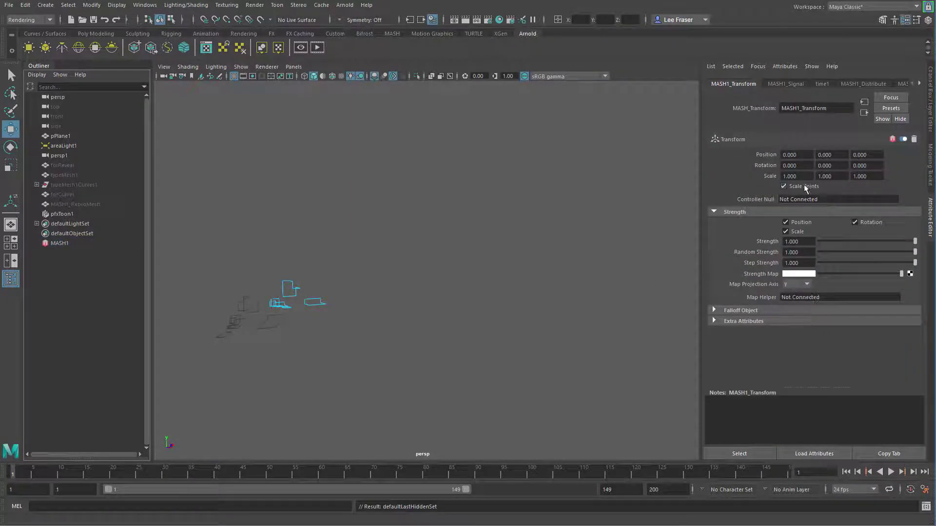
{"action": "right_click", "coordinate": [792, 198]}
{"action": "left_click", "coordinate": [819, 203]}
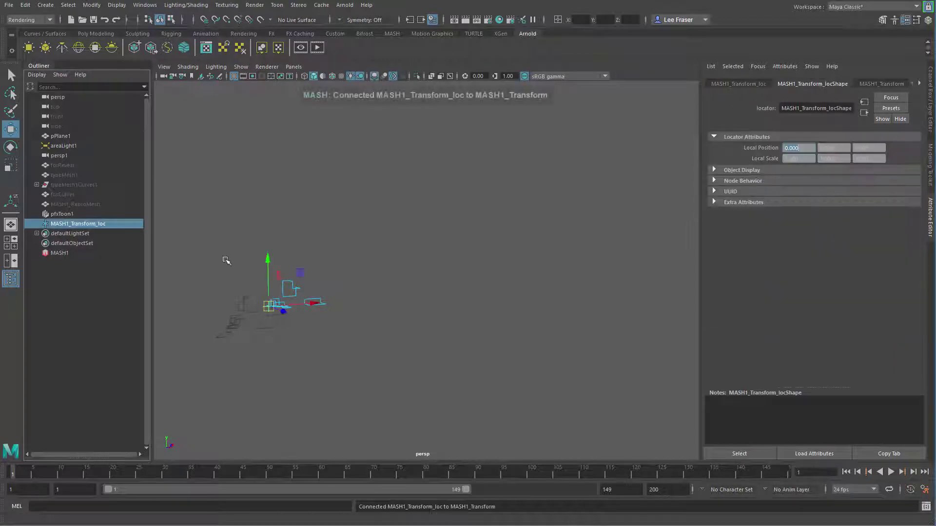
Move MASH1_Transform_loc to Translate X -13.469 and Translate Y 7.23, and key its Translate X at frame 1.
{"action": "left_click_drag", "start_coordinate": [271, 258], "coordinate": [279, 217]}
{"action": "left_click_drag", "start_coordinate": [307, 267], "coordinate": [265, 260]}
{"action": "middle_click_drag", "start_coordinate": [325, 260], "coordinate": [424, 276], "text": "alt"}
{"action": "left_click_drag", "start_coordinate": [424, 276], "coordinate": [442, 272], "text": "alt"}
{"action": "right_click_drag", "start_coordinate": [443, 271], "coordinate": [493, 284], "text": "alt"}
{"action": "key", "text": "ctrl+a"}
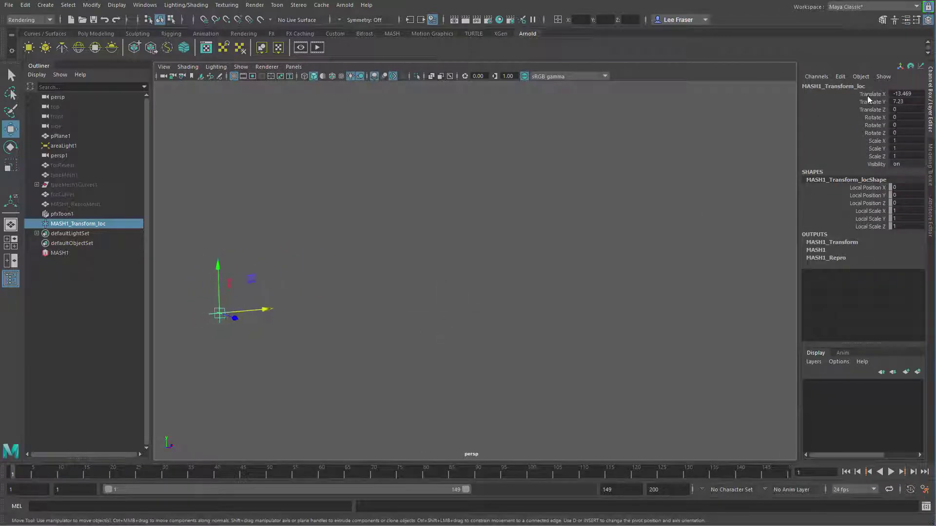
{"action": "right_click", "coordinate": [872, 94]}
{"action": "left_click", "coordinate": [876, 114]}
At frame 110, move MASH1_Transform_loc to Translate X 134.438 and key its Translate X.
{"action": "middle_click_drag", "start_coordinate": [575, 276], "coordinate": [528, 286], "text": "alt"}
{"action": "left_click_drag", "start_coordinate": [66, 472], "coordinate": [549, 474]}
{"action": "left_click", "coordinate": [583, 474]}
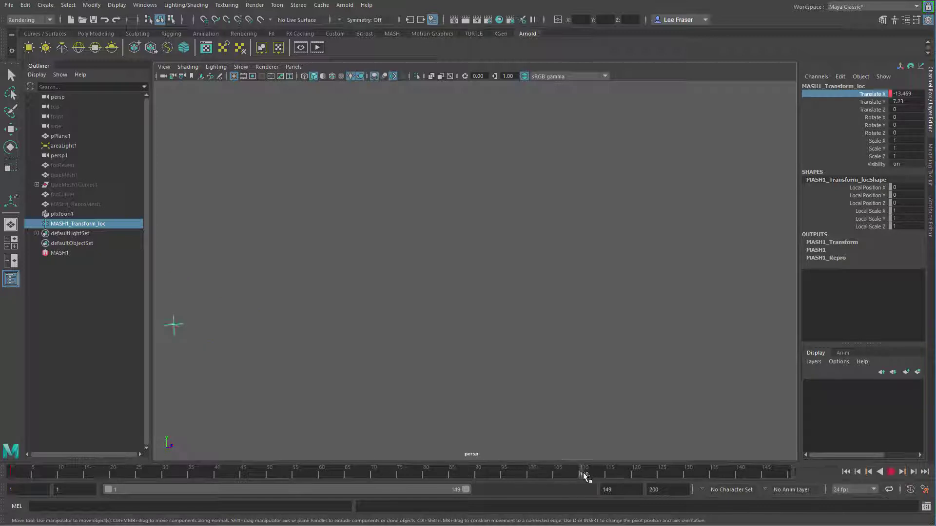
{"action": "middle_click_drag", "start_coordinate": [236, 381], "coordinate": [828, 336]}
{"action": "middle_click_drag", "start_coordinate": [515, 343], "coordinate": [315, 368], "text": "alt"}
{"action": "middle_click_drag", "start_coordinate": [434, 372], "coordinate": [705, 341]}
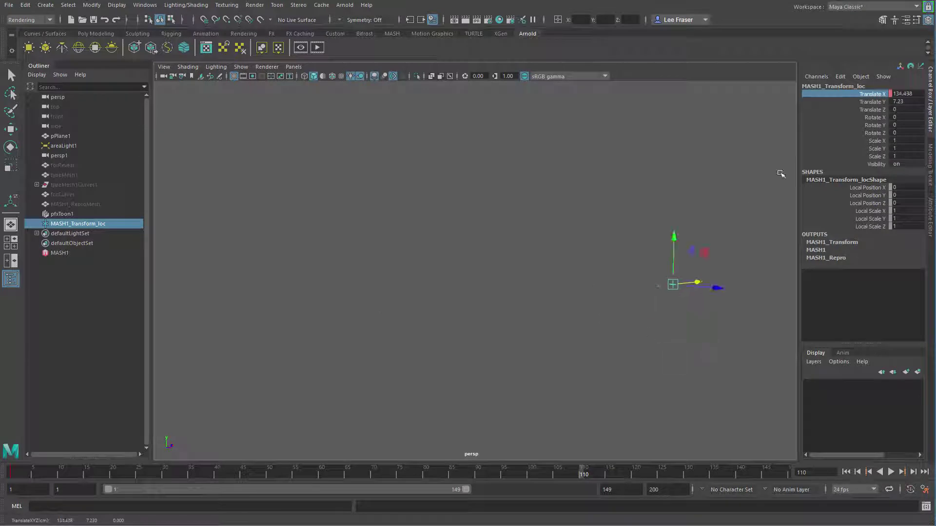
{"action": "right_click", "coordinate": [859, 93]}
{"action": "left_click", "coordinate": [880, 111]}
Play the animation to check the cubes' intersection lines sweeping across the hidden text, and rewind it to frame 1.
{"action": "middle_click_drag", "start_coordinate": [594, 309], "coordinate": [618, 282], "text": "alt"}
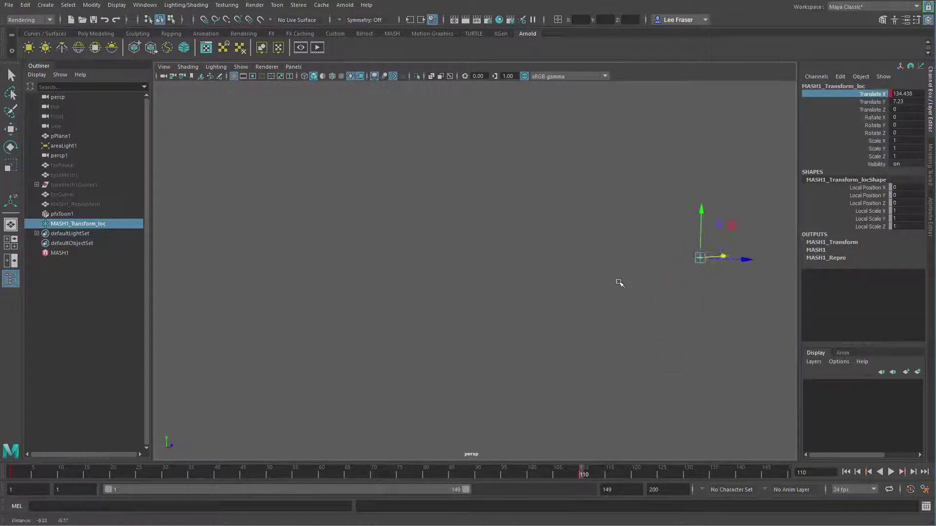
{"action": "left_click", "coordinate": [891, 471]}
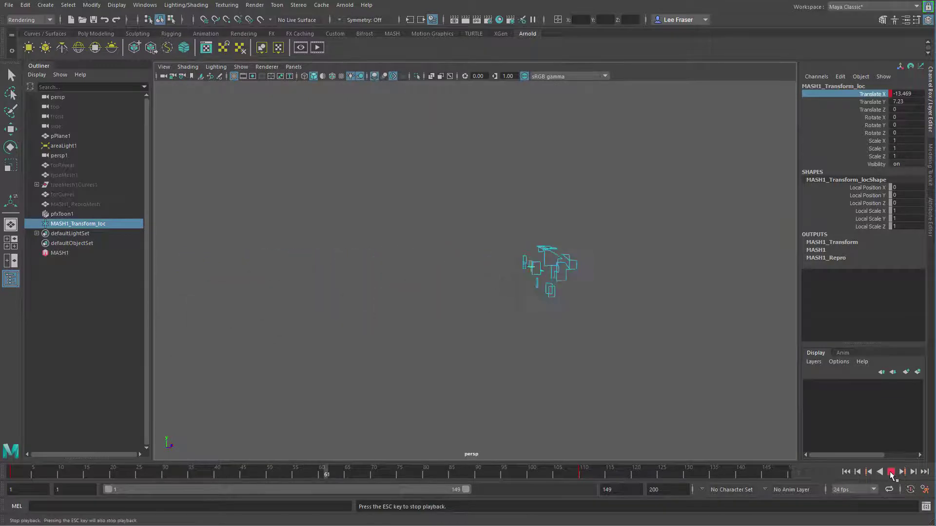
{"action": "key", "text": "Escape"}
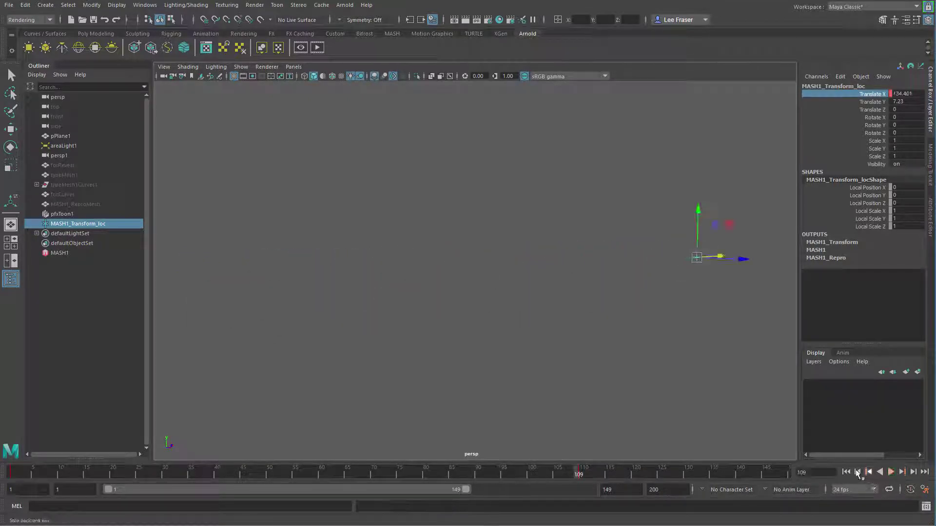
{"action": "left_click", "coordinate": [847, 472]}
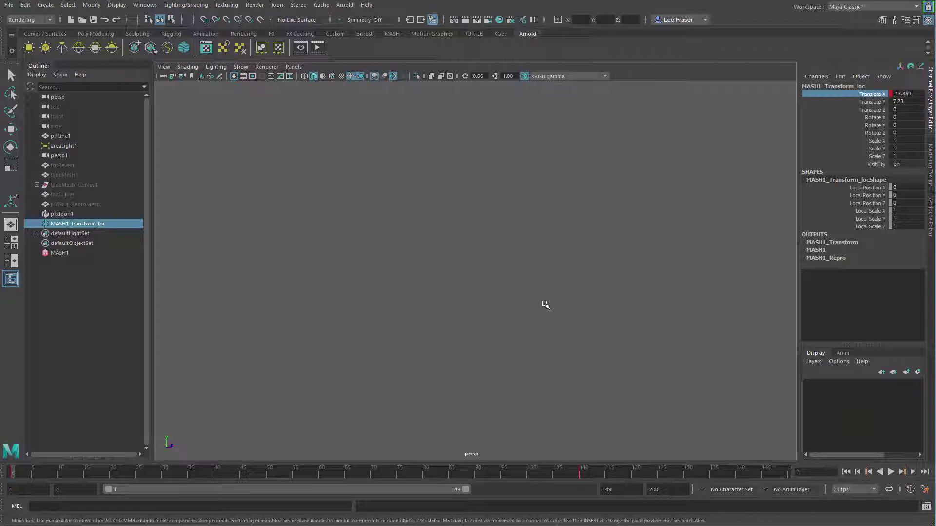
{"action": "right_click_drag", "start_coordinate": [503, 292], "coordinate": [464, 300], "text": "alt"}
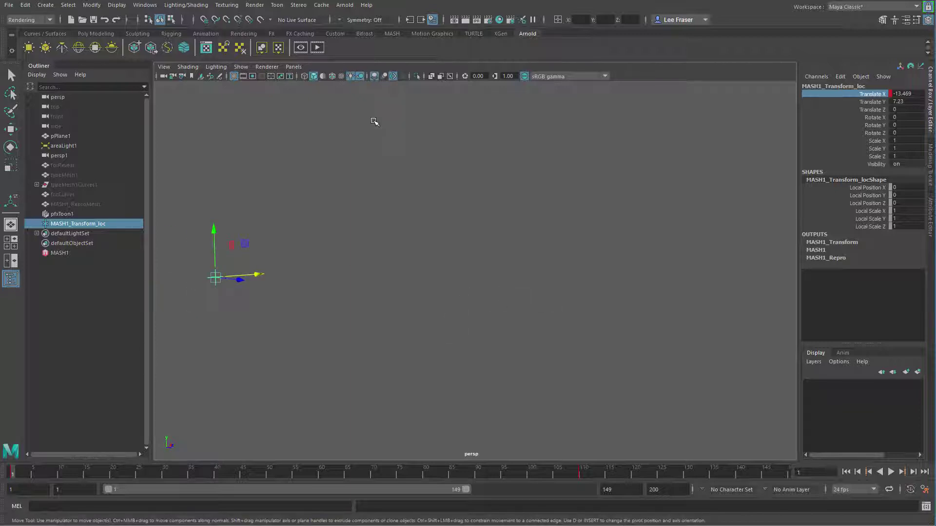
Open typeMesh1's type geometry settings to examine the option for creating curves from the type.
{"action": "left_click", "coordinate": [80, 174]}
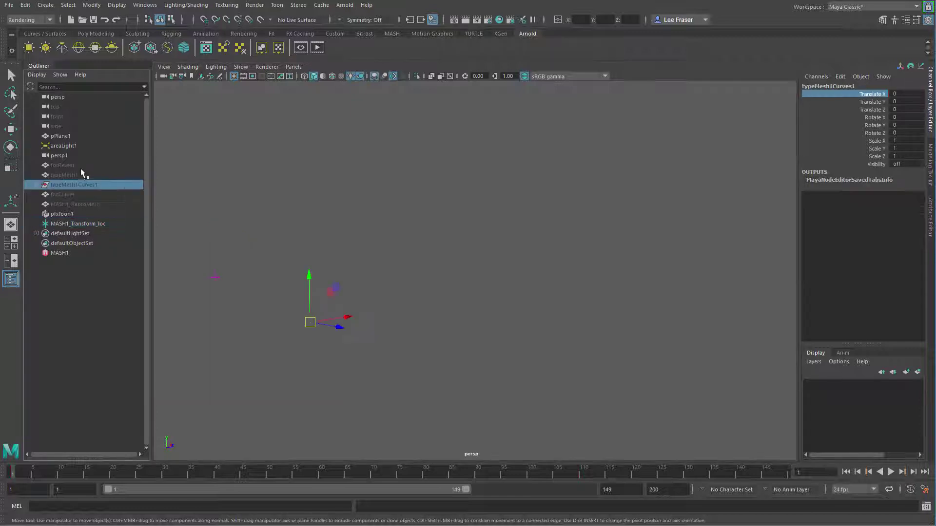
{"action": "key", "text": "ctrl+a"}
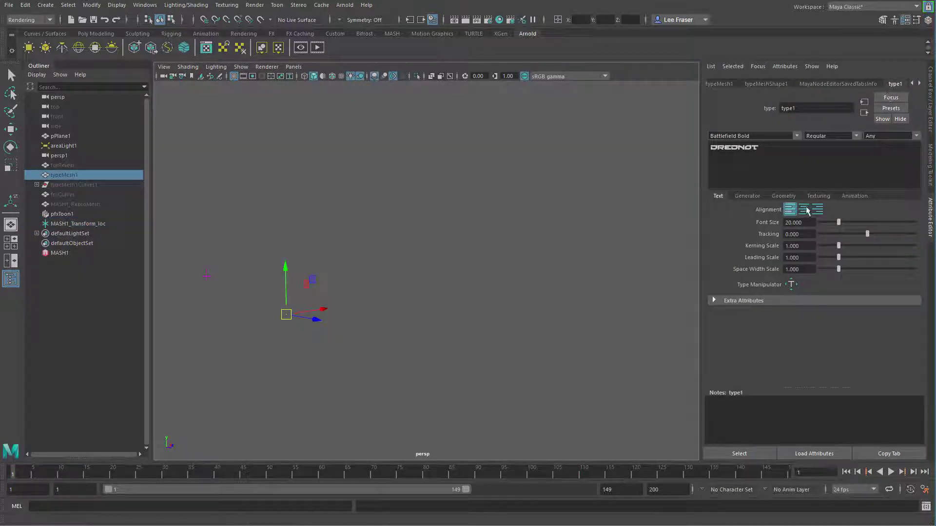
{"action": "left_click", "coordinate": [807, 211]}
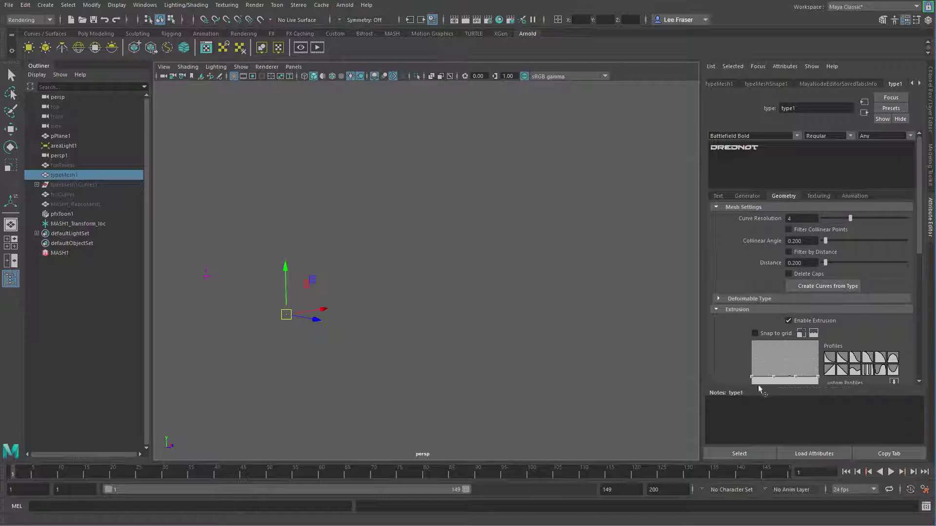
Unhide the typeMesh1Curves1 group and expand it to list its polyToCurve curves.
{"action": "left_click", "coordinate": [54, 185]}
{"action": "key", "text": "shift+h"}
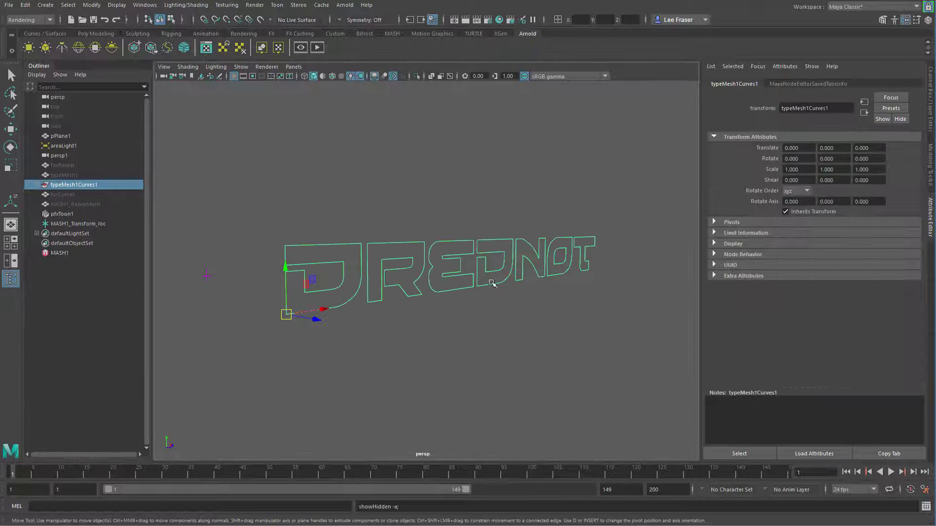
{"action": "left_click_drag", "start_coordinate": [491, 283], "coordinate": [493, 322], "text": "alt"}
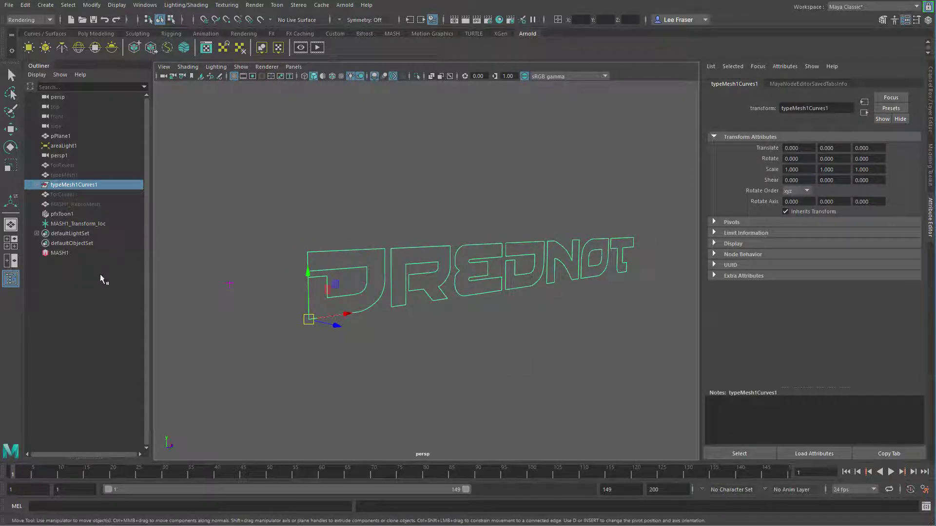
{"action": "right_click_drag", "start_coordinate": [423, 364], "coordinate": [476, 335], "text": "alt"}
{"action": "middle_click_drag", "start_coordinate": [476, 335], "coordinate": [463, 345], "text": "alt"}
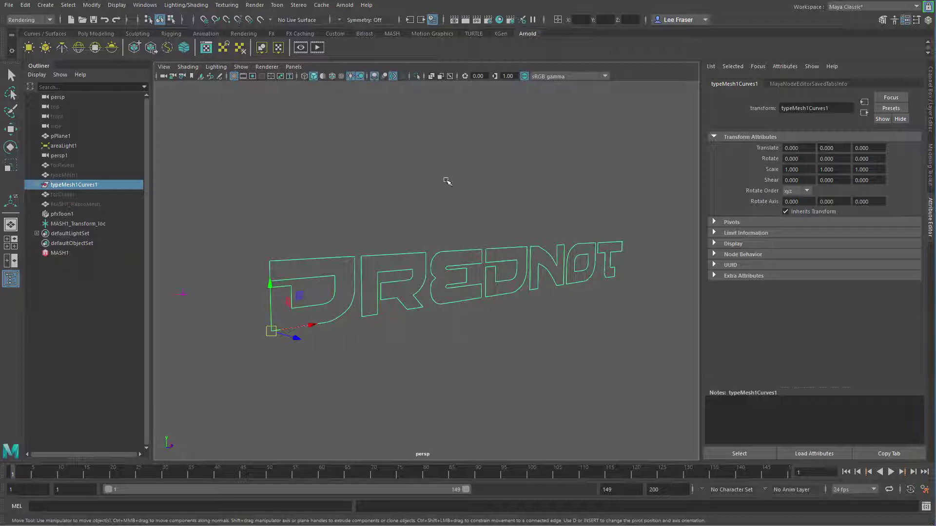
{"action": "left_click", "coordinate": [36, 186]}
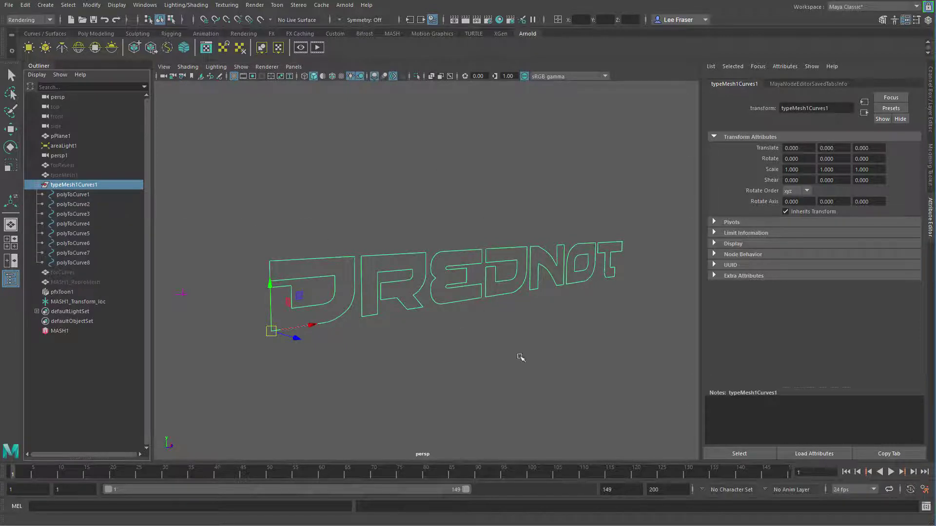
{"action": "left_click", "coordinate": [502, 326]}
Unhide the forCurves cube and create a new MASH network from it.
{"action": "left_click", "coordinate": [92, 273]}
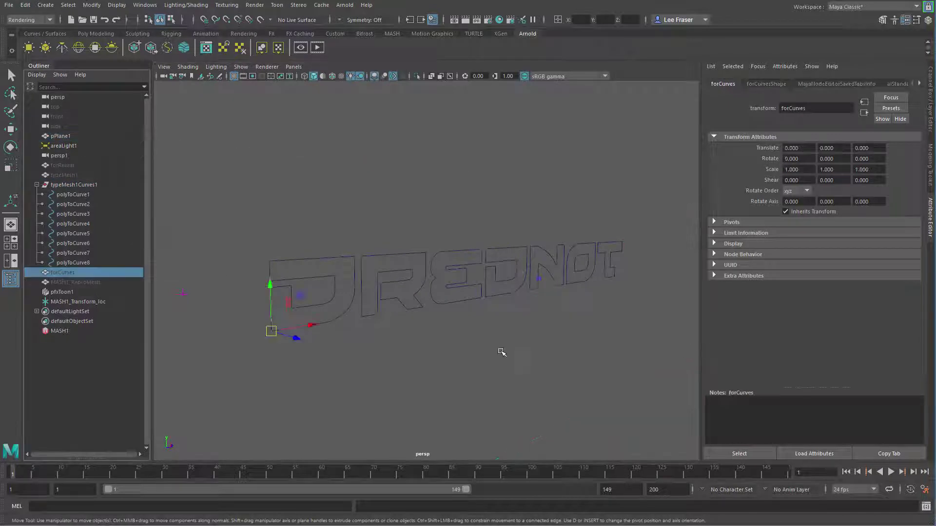
{"action": "key", "text": "shift+h"}
{"action": "key", "text": "space"}
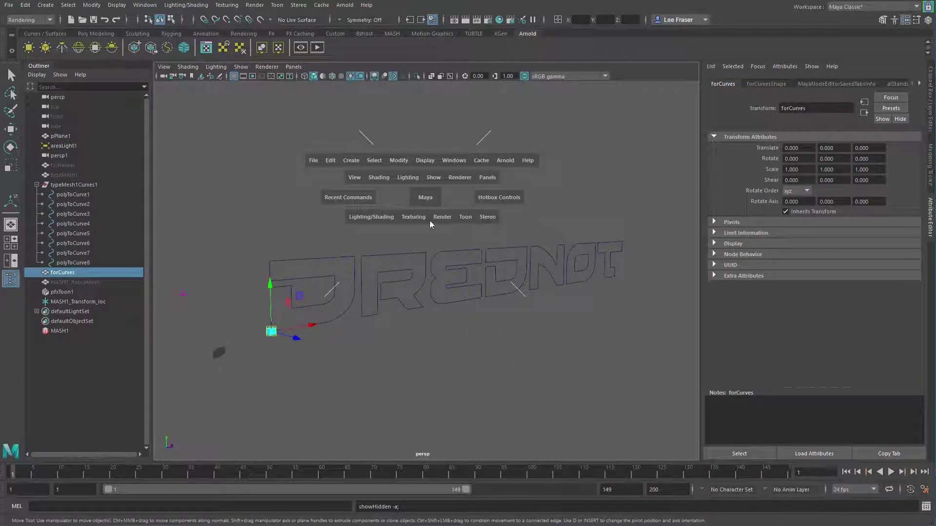
{"action": "key", "text": "F5"}
{"action": "key", "text": "space"}
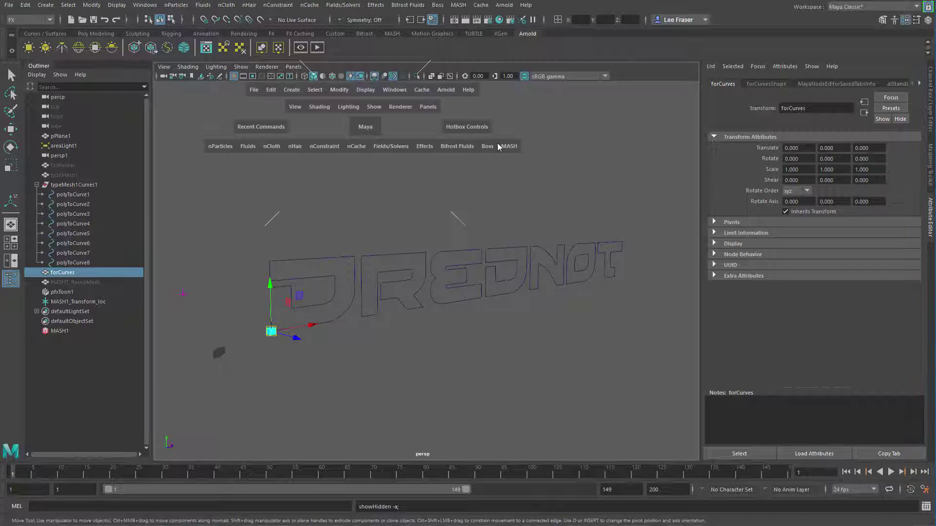
{"action": "left_click", "coordinate": [509, 146]}
{"action": "left_click", "coordinate": [542, 166]}
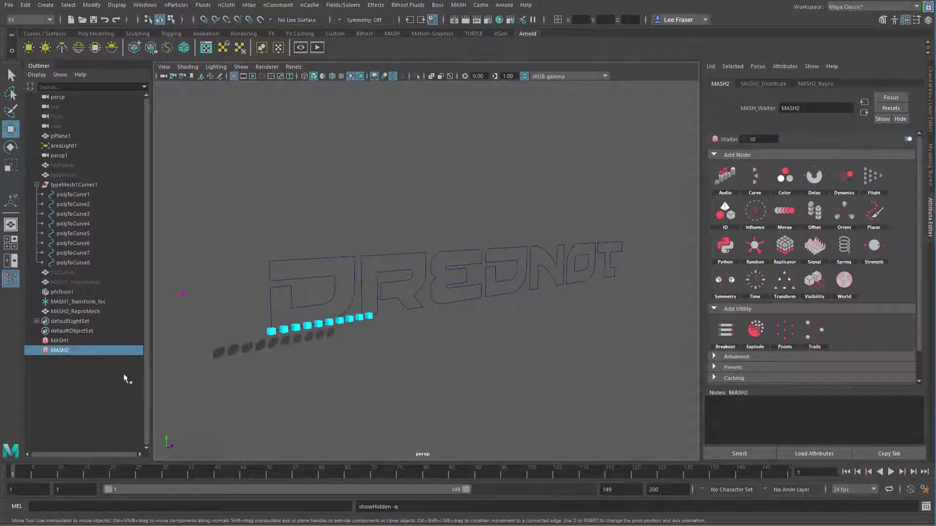
Add a Curve node to the MASH2 network using curves polyToCurve1 through polyToCurve8.
{"action": "left_click", "coordinate": [775, 83]}
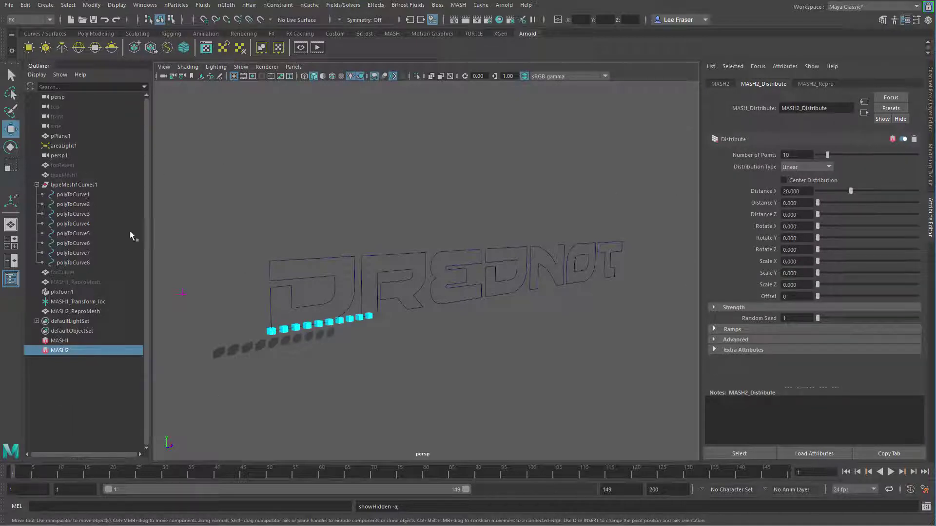
{"action": "left_click", "coordinate": [85, 194]}
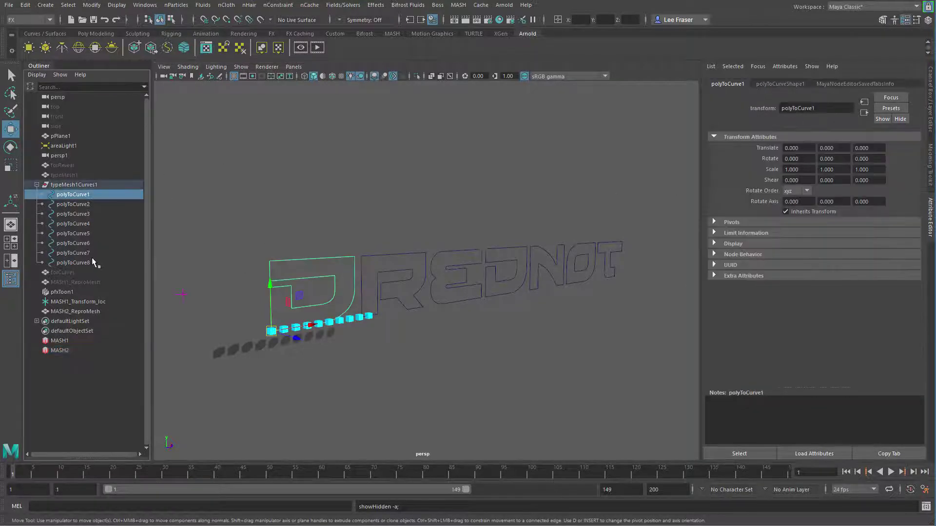
{"action": "left_click", "coordinate": [94, 262], "text": "shift"}
{"action": "left_click", "coordinate": [82, 350], "text": "ctrl"}
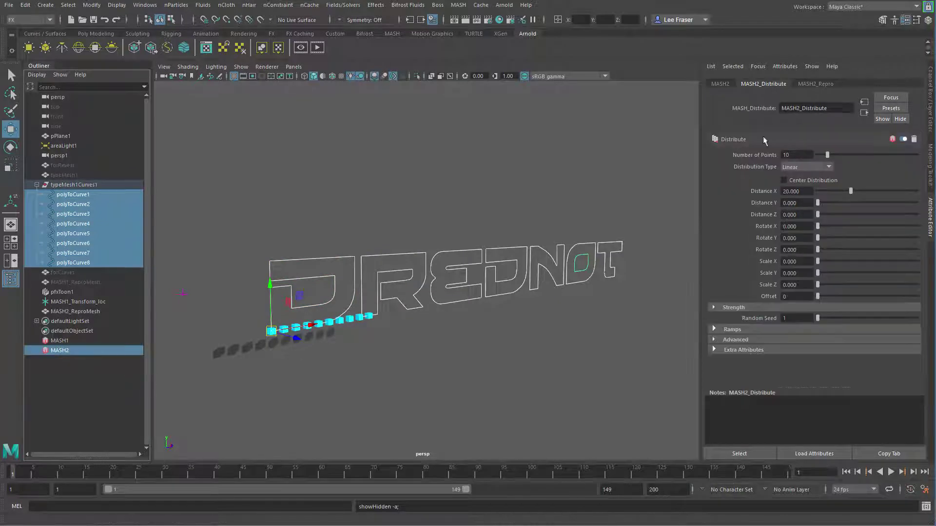
{"action": "left_click", "coordinate": [719, 84]}
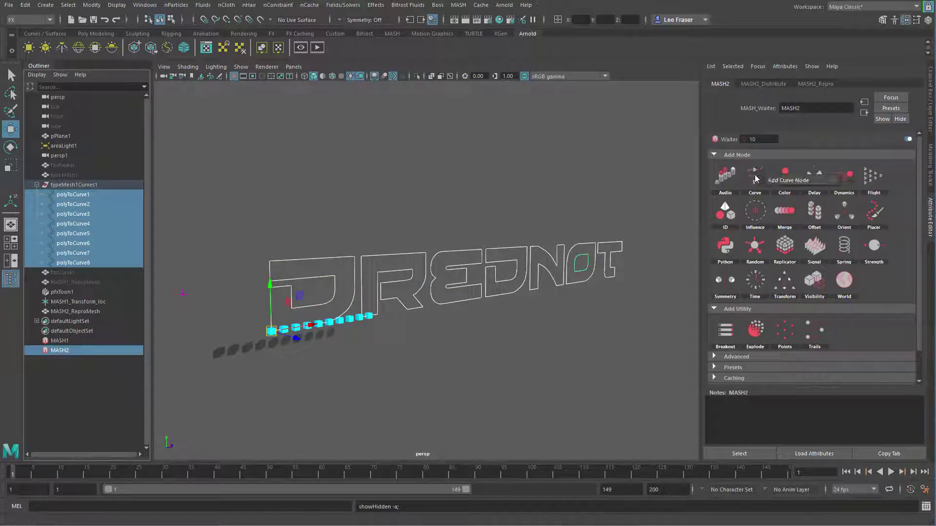
{"action": "left_click", "coordinate": [781, 182]}
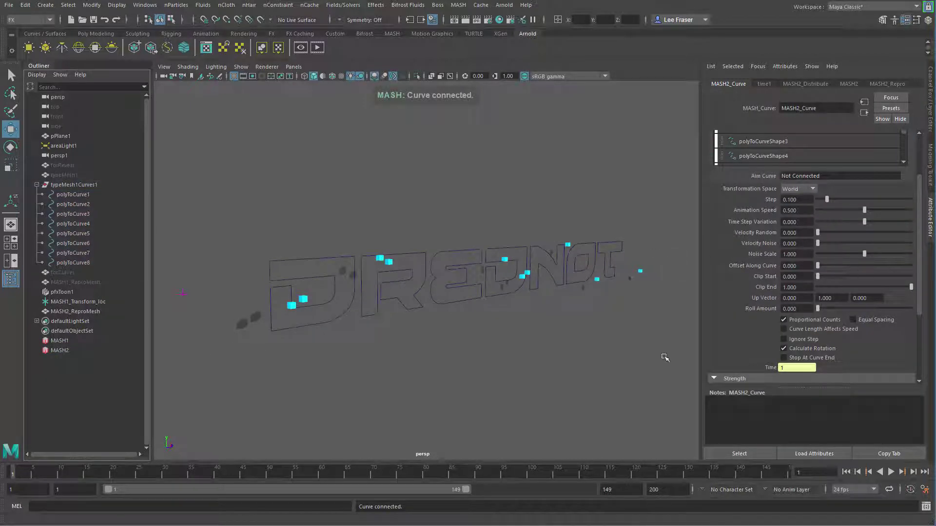
Set the MASH2 distribution's Distance X to 0 so the cubes sit on the letter curves.
{"action": "left_click", "coordinate": [805, 84]}
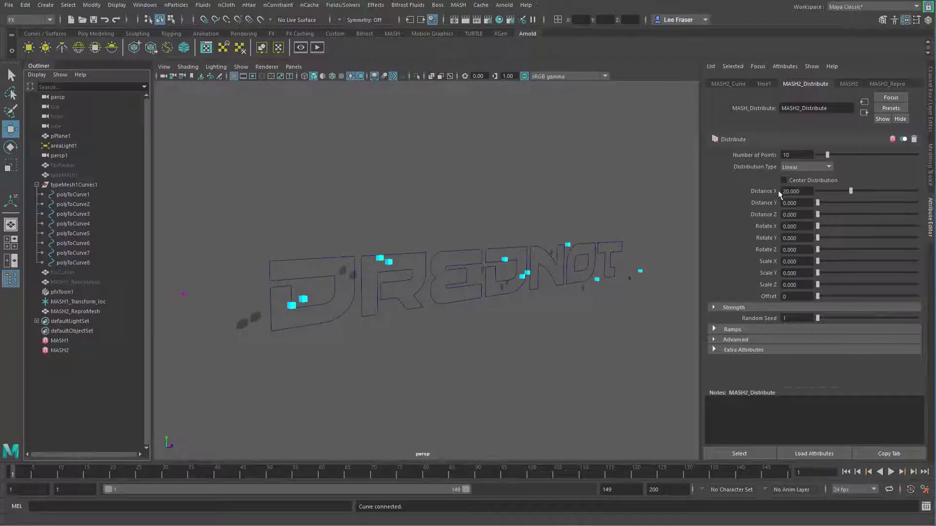
{"action": "left_click_drag", "start_coordinate": [850, 192], "coordinate": [805, 200]}
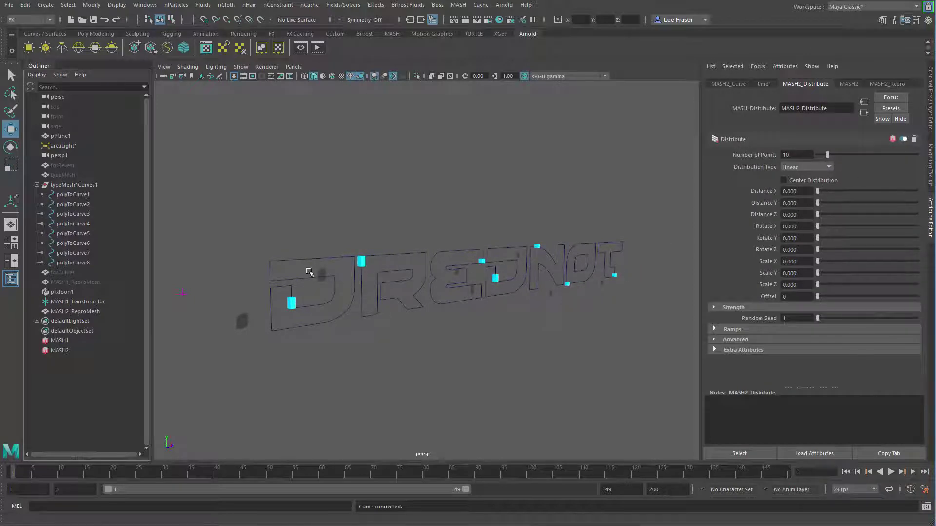
{"action": "left_click_drag", "start_coordinate": [585, 277], "coordinate": [639, 292], "text": "alt"}
On the MASH2_Curve node, set Animation Speed to 0 and Step to 10, and enable Equal Spacing.
{"action": "left_click", "coordinate": [73, 351]}
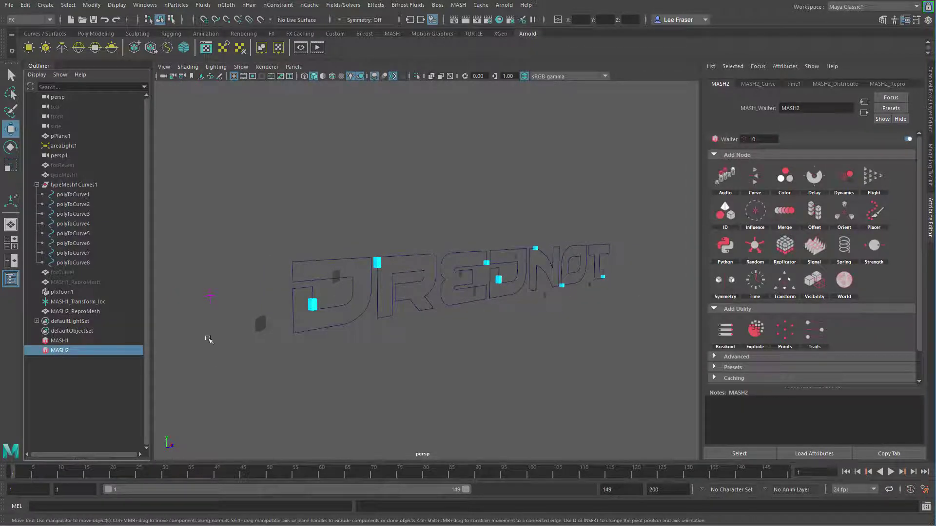
{"action": "left_click", "coordinate": [759, 86]}
{"action": "middle_click_drag", "start_coordinate": [585, 248], "coordinate": [596, 254], "text": "alt"}
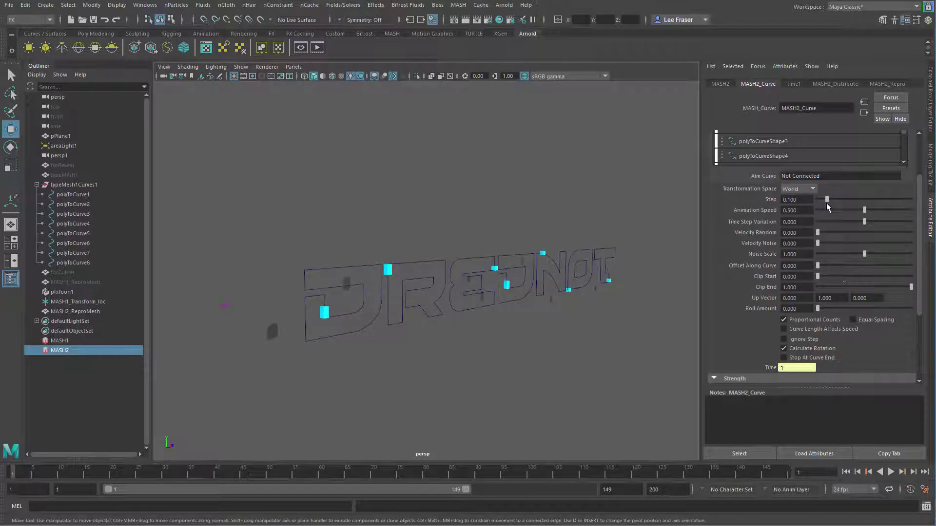
{"action": "left_click_drag", "start_coordinate": [864, 214], "coordinate": [774, 215]}
{"action": "left_click_drag", "start_coordinate": [876, 200], "coordinate": [911, 200]}
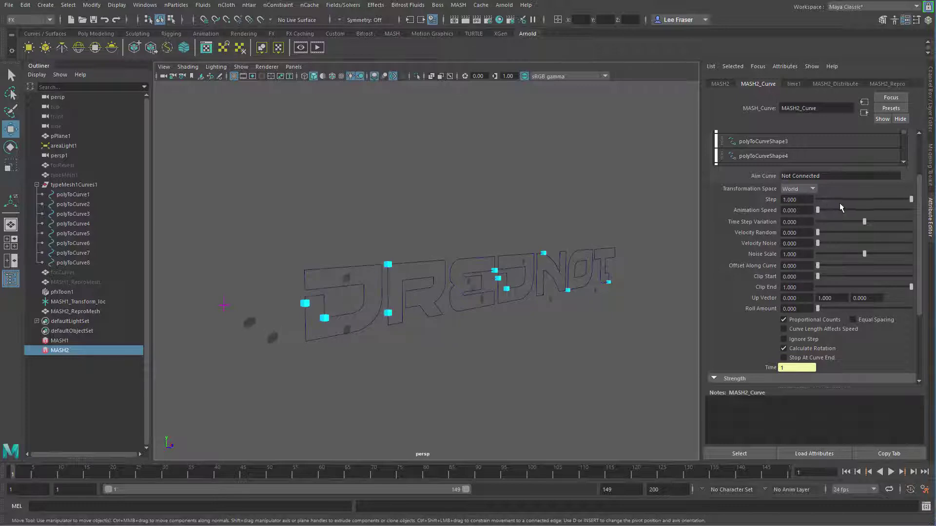
{"action": "left_click_drag", "start_coordinate": [799, 199], "coordinate": [739, 208]}
{"action": "type", "text": "10"}
{"action": "key", "text": "Tab"}
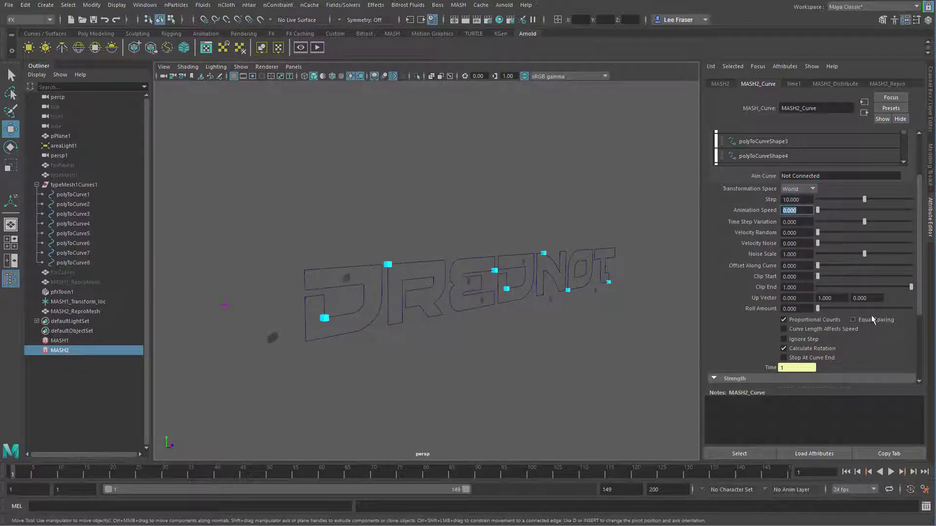
{"action": "left_click", "coordinate": [852, 320]}
Raise the MASH2 distribution's Number of Points to about 1158.
{"action": "left_click", "coordinate": [841, 83]}
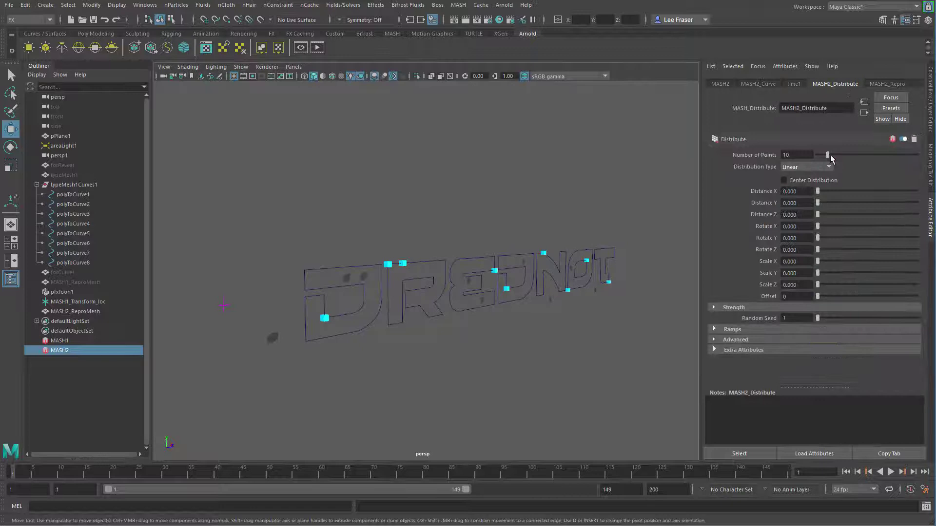
{"action": "left_click_drag", "start_coordinate": [830, 155], "coordinate": [919, 153]}
{"action": "left_click", "coordinate": [803, 154]}
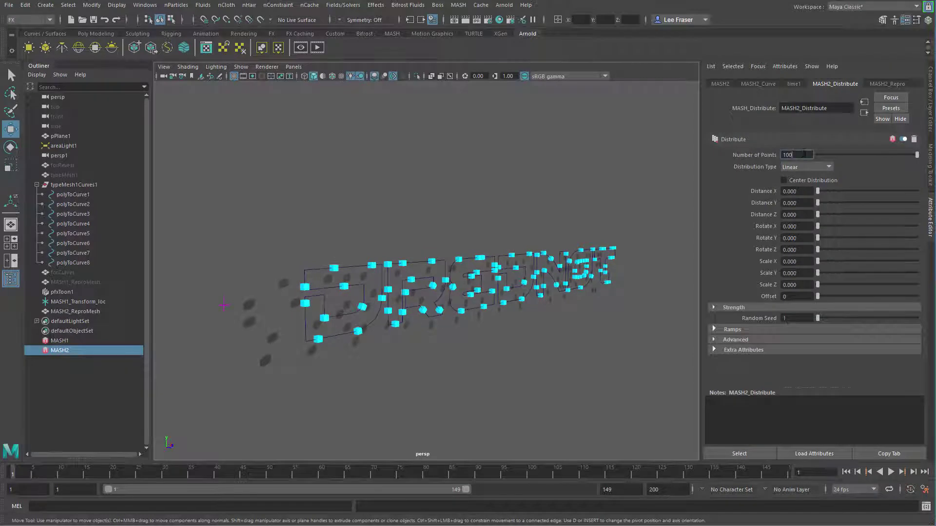
{"action": "type", "text": "0"}
{"action": "key", "text": "Return"}
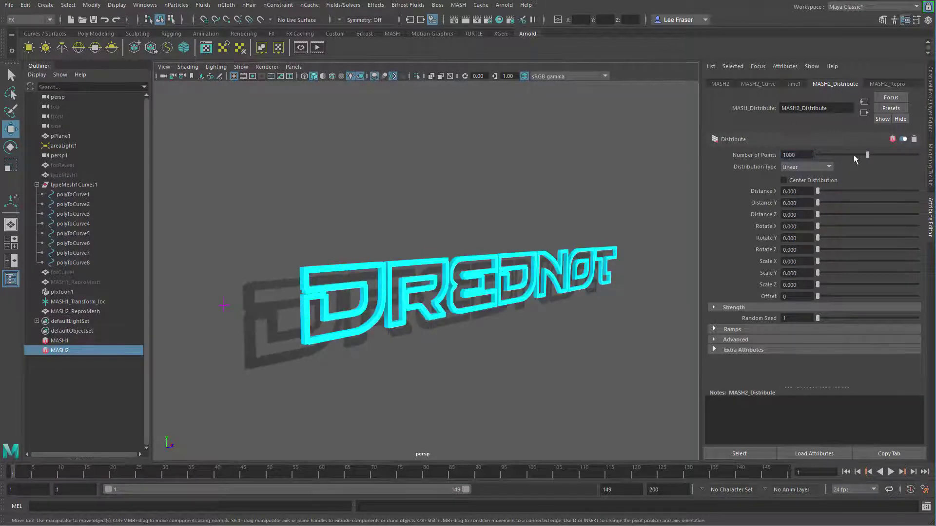
{"action": "left_click_drag", "start_coordinate": [866, 155], "coordinate": [875, 155]}
Scale the forCurves source cube down uniformly to about 0.433.
{"action": "left_click", "coordinate": [84, 274]}
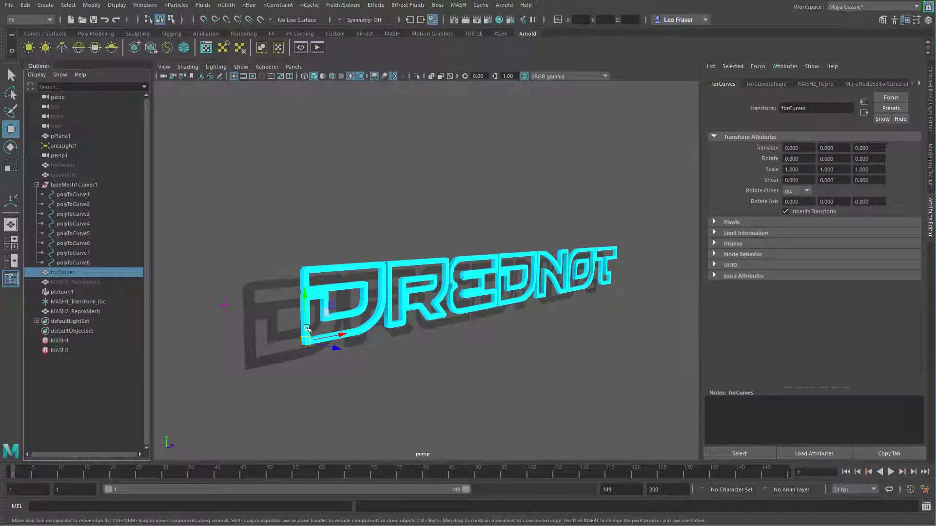
{"action": "key", "text": "r"}
{"action": "left_click", "coordinate": [304, 341]}
{"action": "left_click_drag", "start_coordinate": [305, 341], "coordinate": [303, 331]}
{"action": "left_click_drag", "start_coordinate": [304, 298], "coordinate": [303, 295]}
{"action": "key", "text": "ctrl+z"}
{"action": "right_click_drag", "start_coordinate": [256, 330], "coordinate": [326, 337], "text": "alt"}
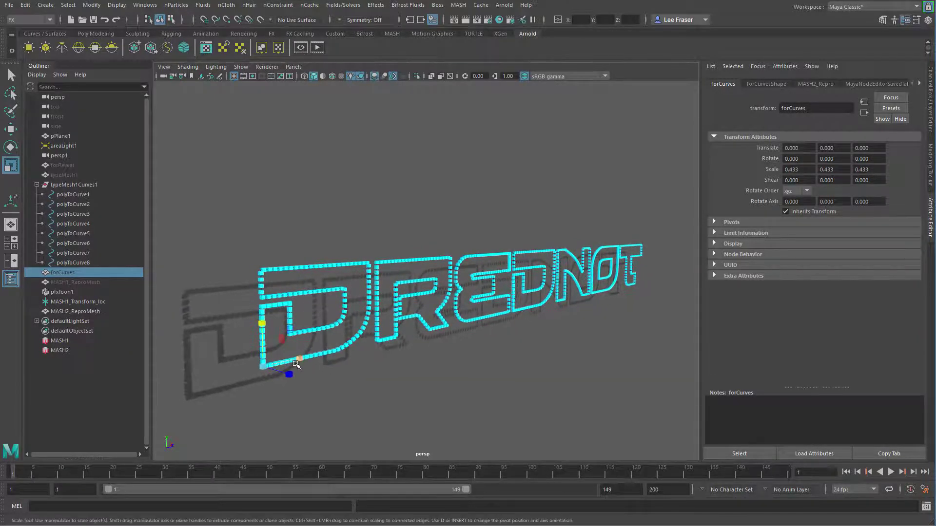
Stretch the forCurves cube along X to a scale of about 0.659 to close gaps between copies.
{"action": "left_click_drag", "start_coordinate": [300, 360], "coordinate": [324, 352]}
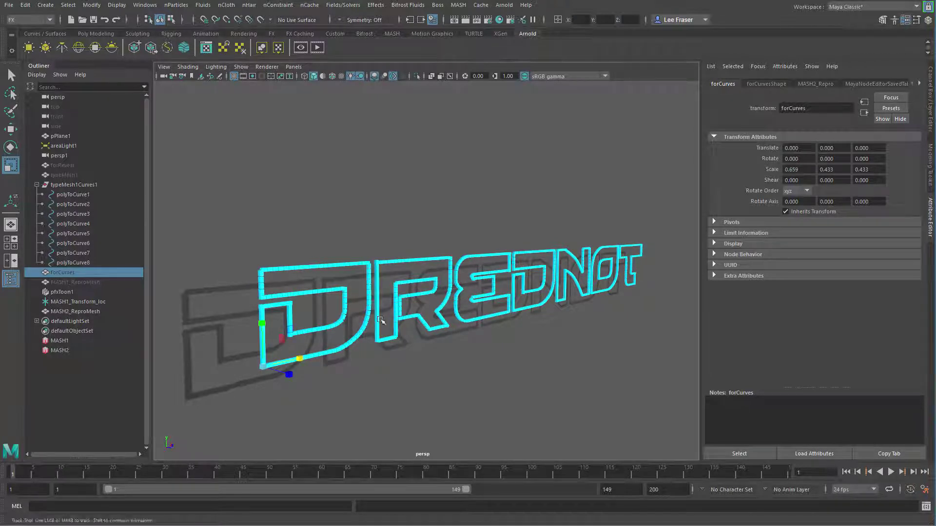
{"action": "left_click_drag", "start_coordinate": [268, 300], "coordinate": [294, 282], "text": "alt"}
{"action": "left_click_drag", "start_coordinate": [328, 356], "coordinate": [325, 359]}
Increase MASH2's Number of Points to about 1396 for continuous letter outlines.
{"action": "left_click", "coordinate": [70, 346]}
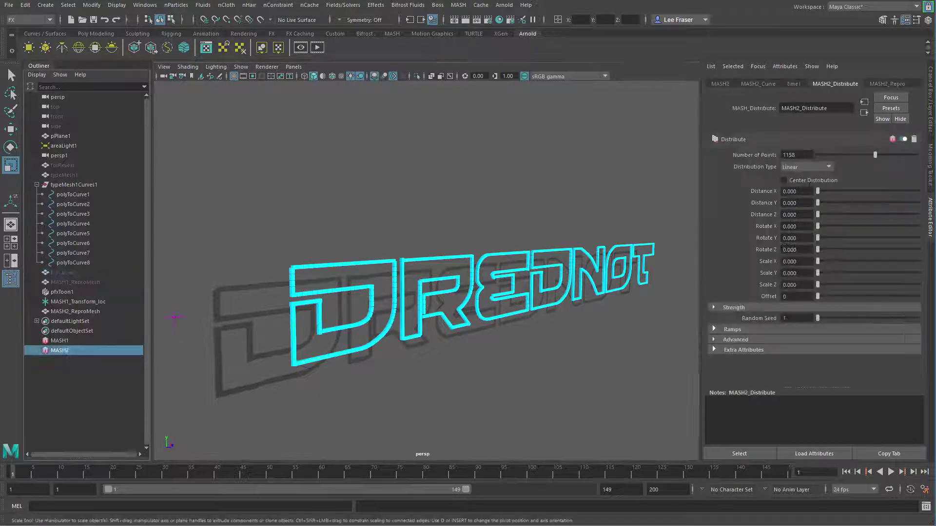
{"action": "left_click_drag", "start_coordinate": [876, 157], "coordinate": [881, 157]}
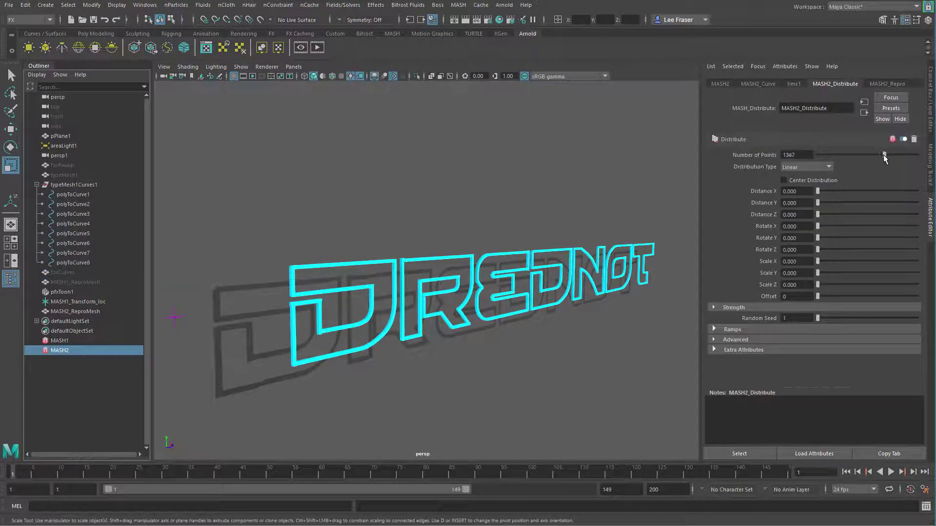
{"action": "left_click_drag", "start_coordinate": [575, 340], "coordinate": [630, 322], "text": "alt"}
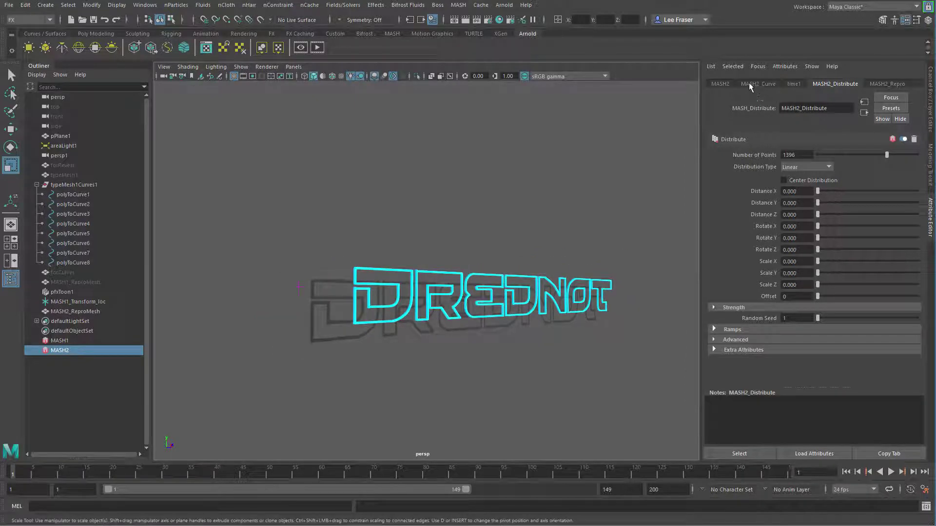
Add a Visibility node to the MASH2 network and create a falloff object for it.
{"action": "left_click", "coordinate": [720, 83]}
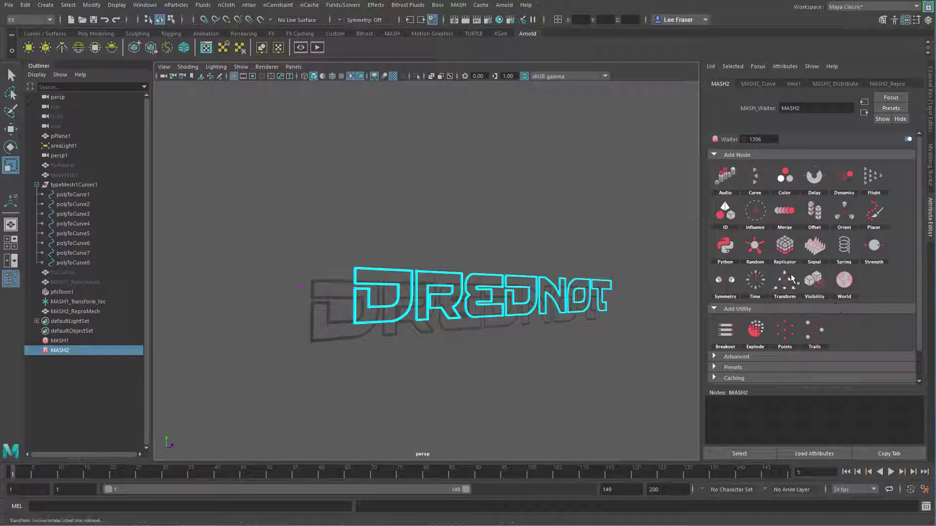
{"action": "left_click", "coordinate": [850, 285]}
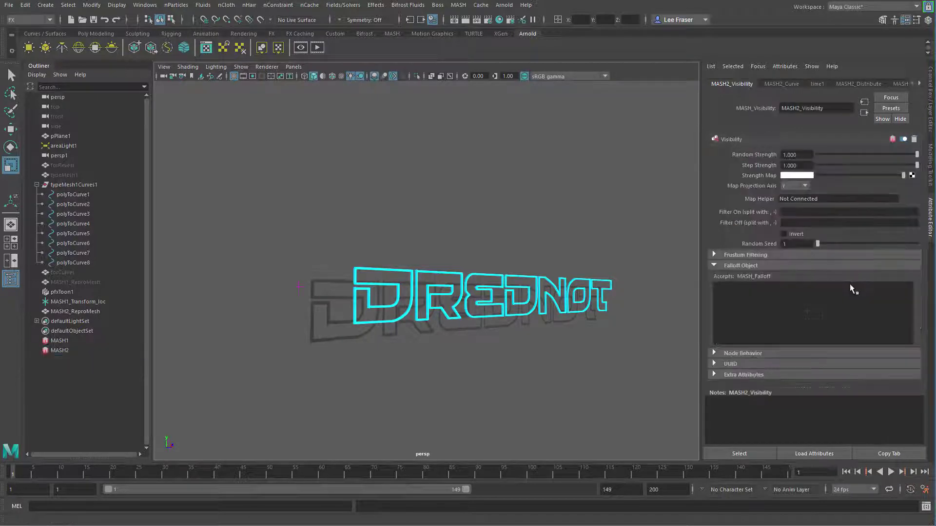
{"action": "right_click", "coordinate": [744, 293]}
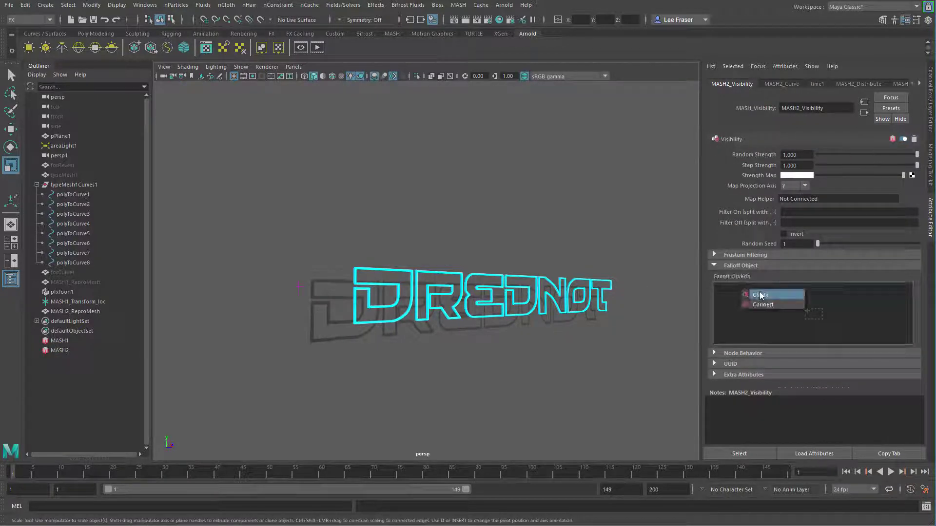
{"action": "left_click", "coordinate": [759, 294]}
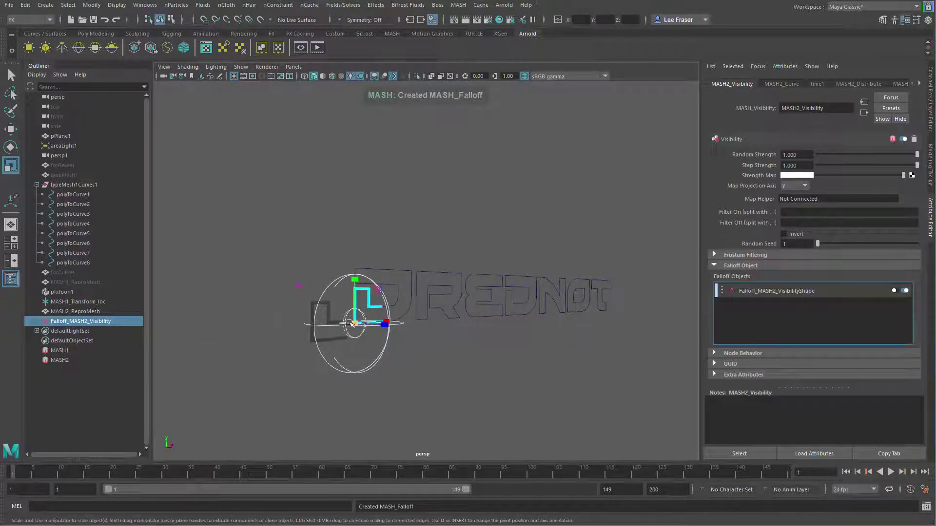
Raise the MASH2 visibility falloff along Y to about 6.4, level with the lettering.
{"action": "left_click", "coordinate": [112, 323]}
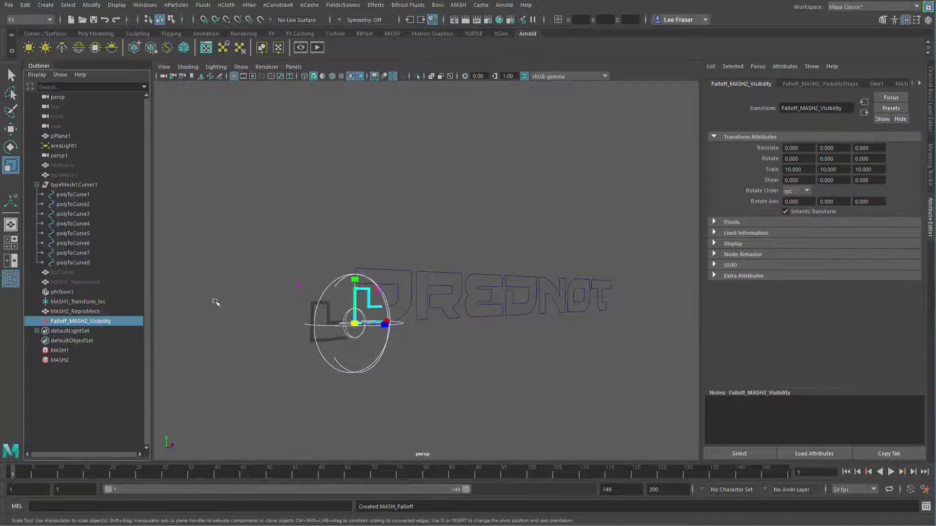
{"action": "key", "text": "w"}
{"action": "left_click_drag", "start_coordinate": [354, 277], "coordinate": [356, 259]}
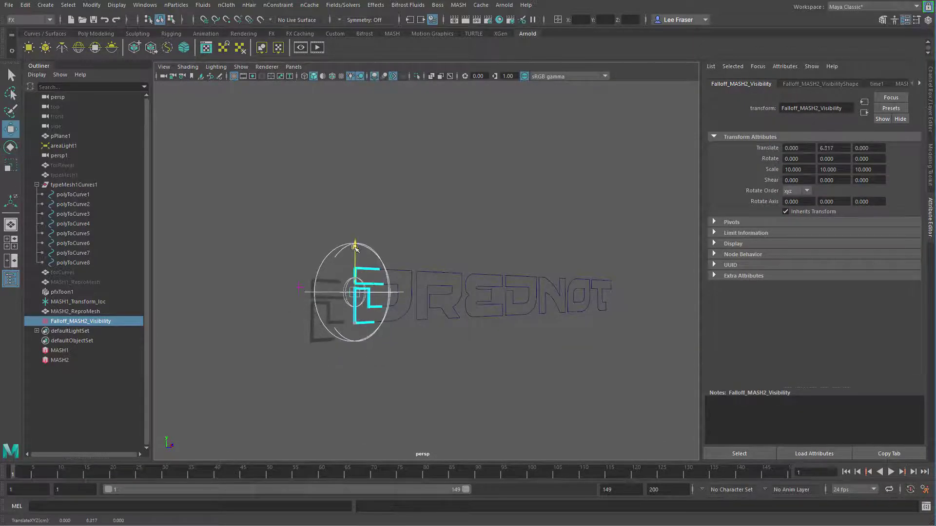
Enlarge the falloff sphere uniformly to a scale of about 15.8 and slide it along X to about -13.7, before the D.
{"action": "left_click_drag", "start_coordinate": [379, 288], "coordinate": [416, 282]}
{"action": "key", "text": "r"}
{"action": "key", "text": "w"}
{"action": "right_click_drag", "start_coordinate": [497, 307], "coordinate": [558, 301], "text": "alt"}
{"action": "left_click_drag", "start_coordinate": [558, 301], "coordinate": [555, 294], "text": "alt"}
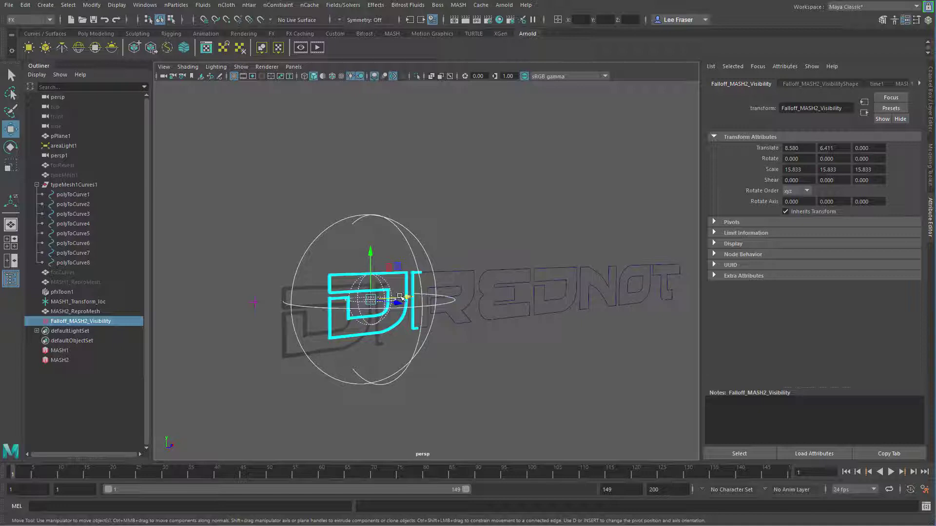
{"action": "left_click_drag", "start_coordinate": [400, 296], "coordinate": [471, 279]}
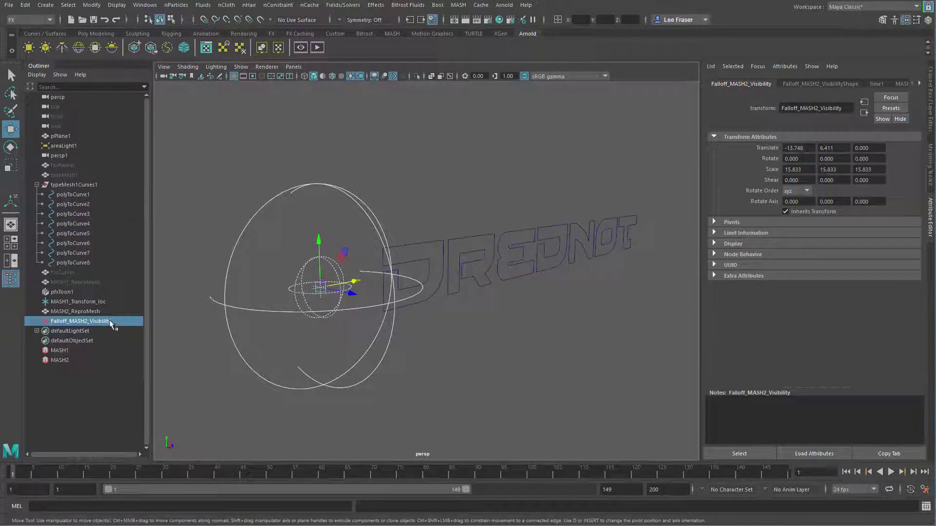
Set the falloff's Inner Zone to about 0.83 and shift the sphere slightly farther from the letters along X.
{"action": "left_click", "coordinate": [815, 83]}
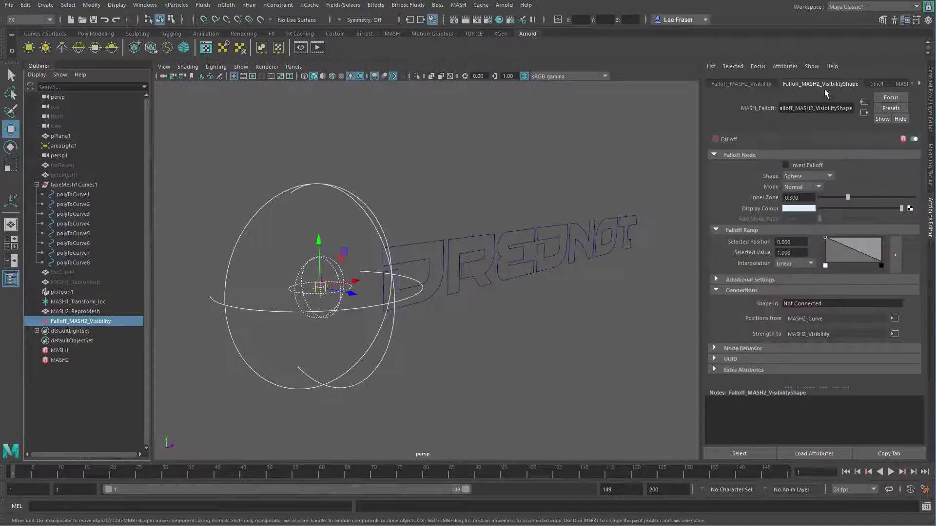
{"action": "left_click_drag", "start_coordinate": [850, 196], "coordinate": [899, 192]}
{"action": "left_click_drag", "start_coordinate": [358, 280], "coordinate": [342, 283]}
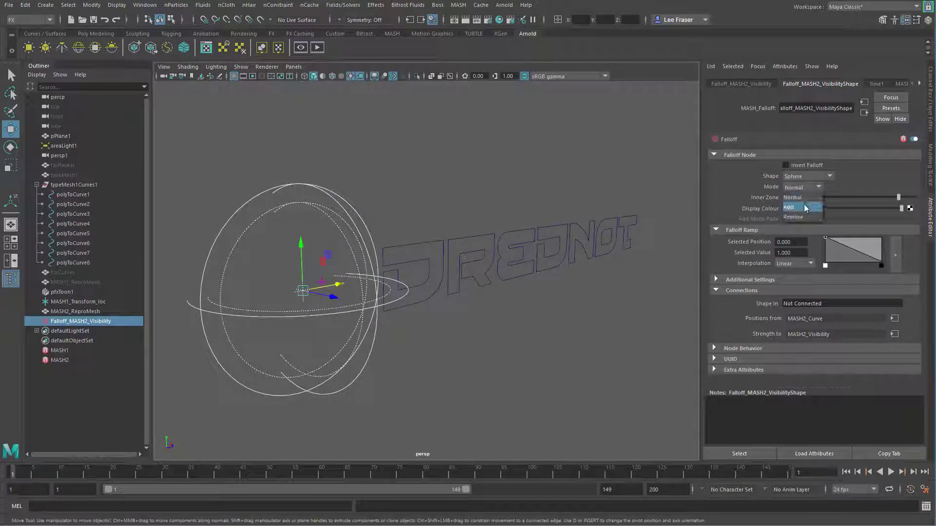
Switch the falloff's mode to Add and set its Add Mode Fade to 0.001.
{"action": "left_click", "coordinate": [803, 205]}
{"action": "left_click", "coordinate": [807, 219]}
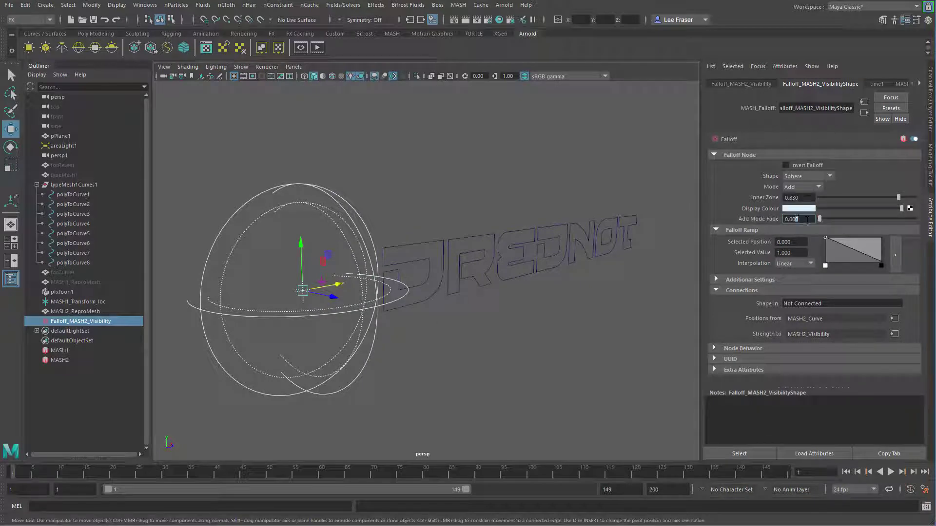
{"action": "type", "text": "1"}
{"action": "key", "text": "Tab"}
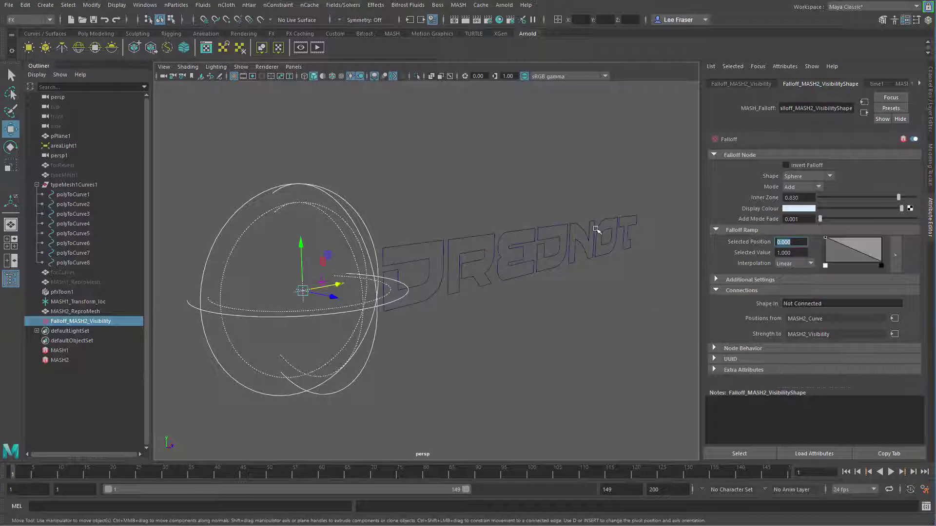
Connect MASH1_ReproMesh as the falloff's Shape In so the moving cubes drive the outline visibility.
{"action": "left_click_drag", "start_coordinate": [608, 301], "coordinate": [650, 307], "text": "alt"}
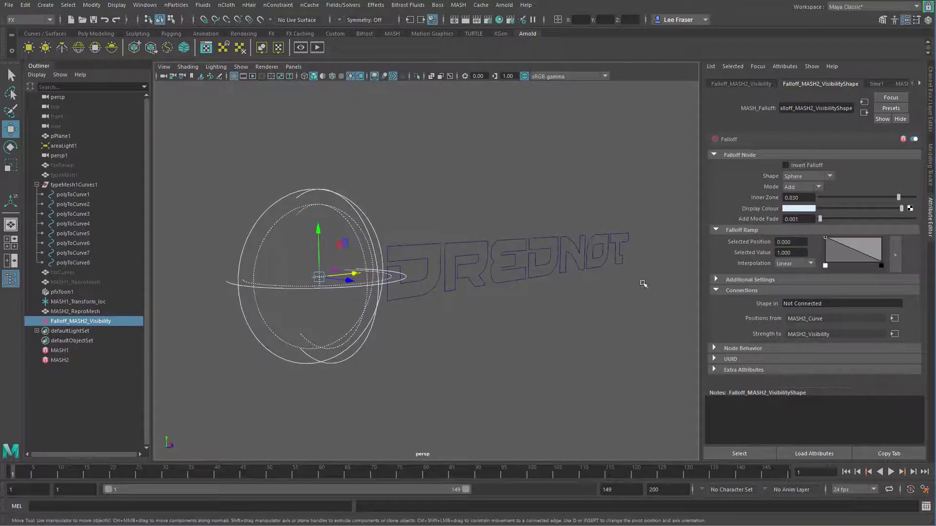
{"action": "left_click_drag", "start_coordinate": [574, 303], "coordinate": [561, 304], "text": "alt"}
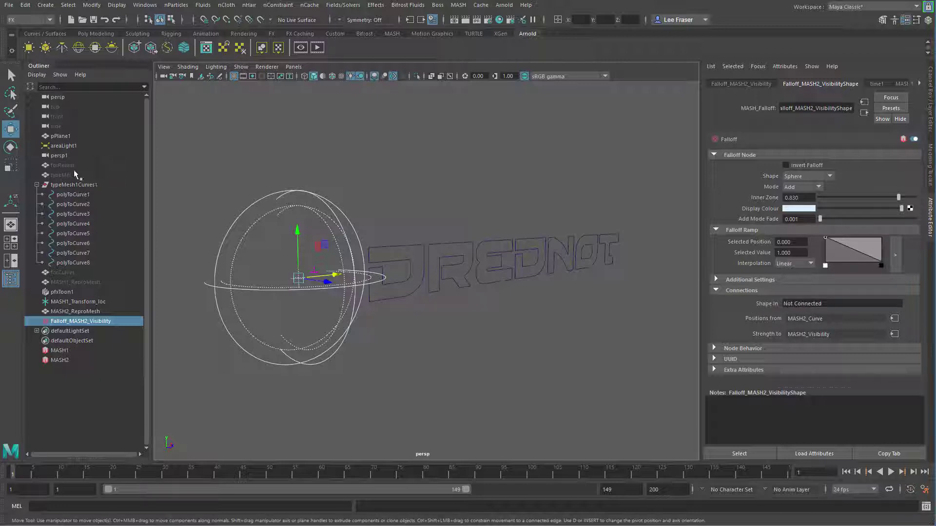
{"action": "middle_click_drag", "start_coordinate": [86, 280], "coordinate": [504, 280]}
{"action": "middle_click_drag", "start_coordinate": [812, 302], "coordinate": [812, 303]}
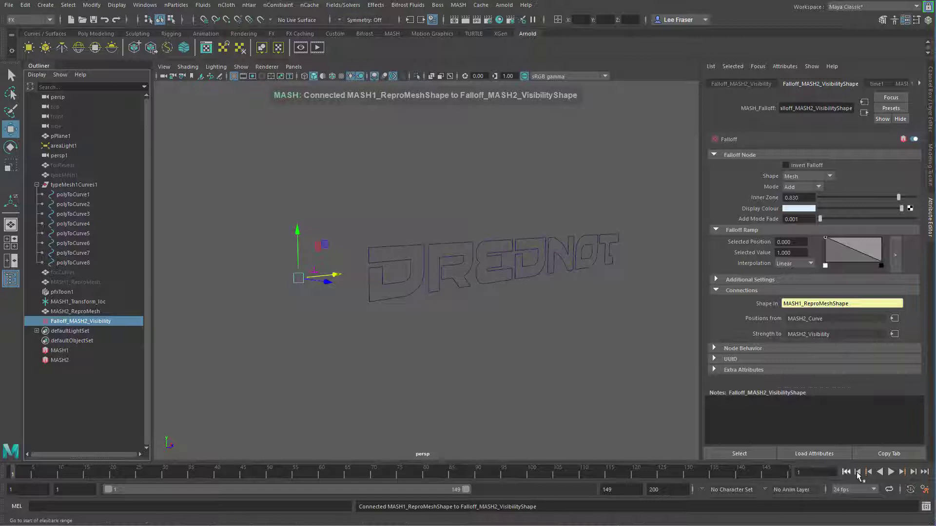
Test the reveal, set the timeline playback speed to play every frame, and return to frame 1.
{"action": "left_click", "coordinate": [891, 471]}
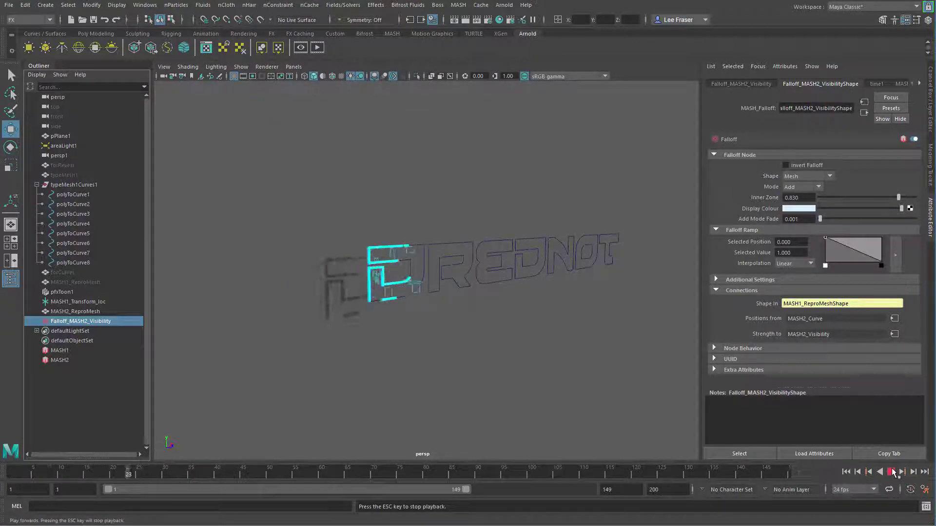
{"action": "left_click", "coordinate": [890, 472]}
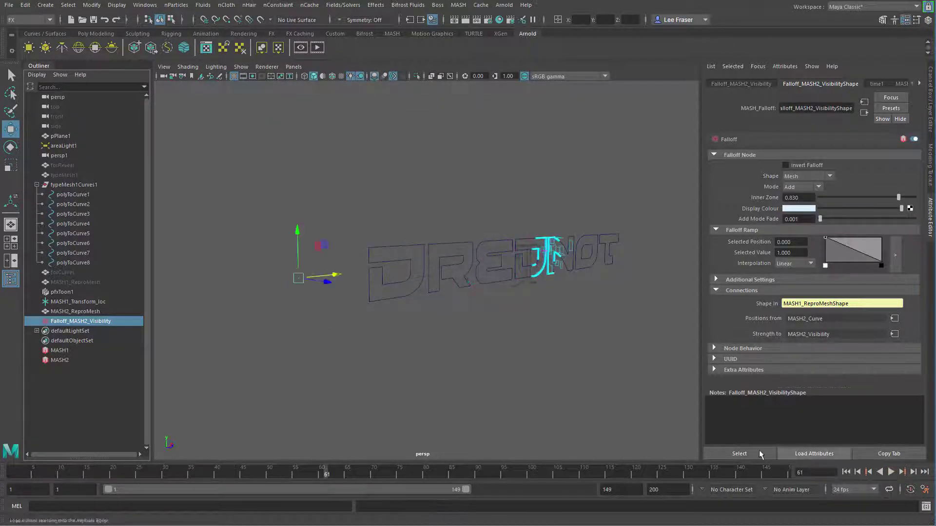
{"action": "right_click", "coordinate": [486, 473]}
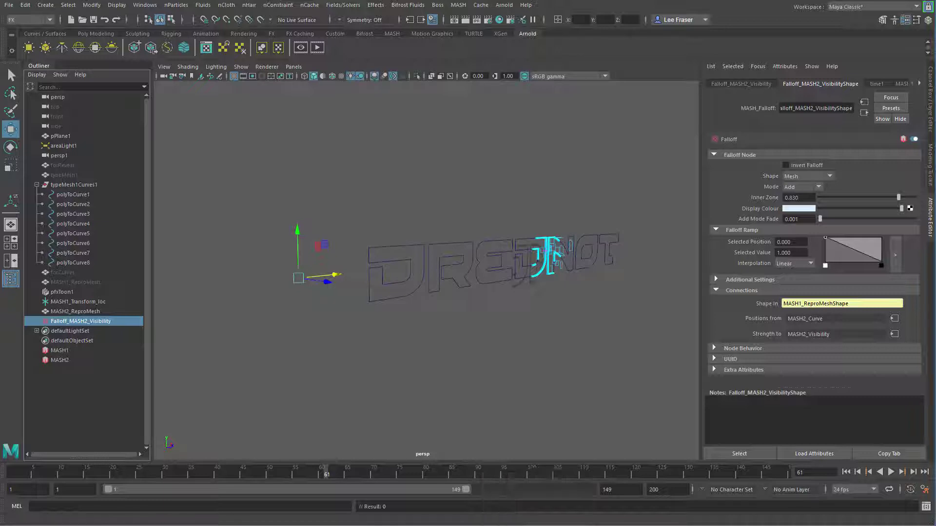
{"action": "left_click", "coordinate": [846, 472]}
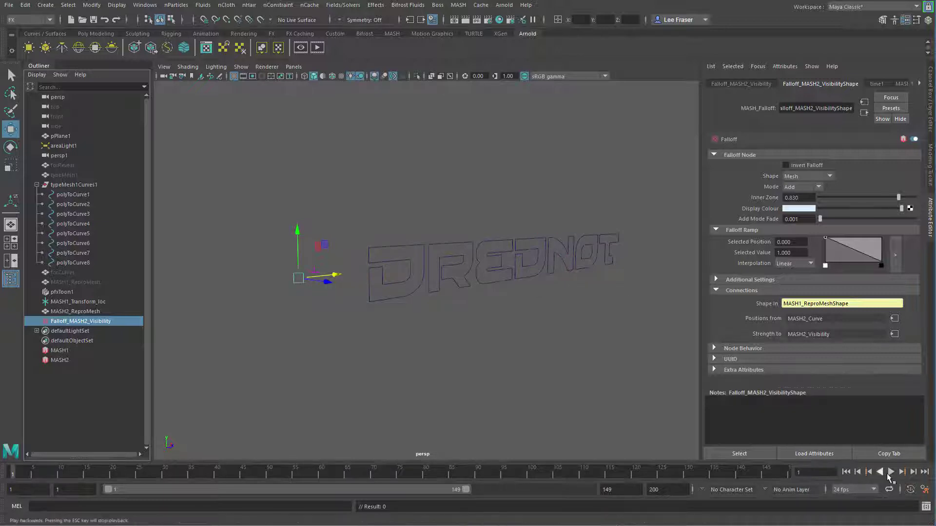
Play the outline reveal across the whole DREDNOT text, inspect it from another angle, and rewind to frame 1.
{"action": "left_click", "coordinate": [891, 472]}
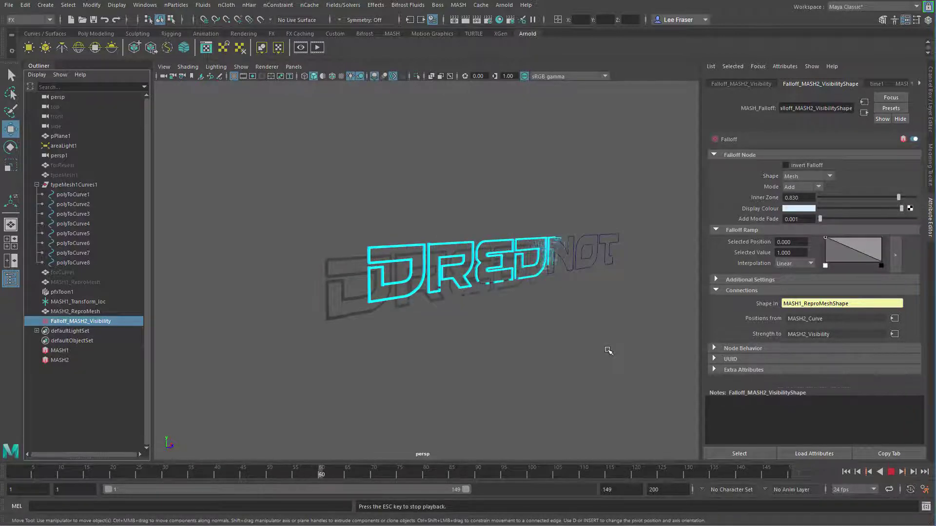
{"action": "right_click_drag", "start_coordinate": [531, 306], "coordinate": [664, 318], "text": "alt"}
{"action": "left_click_drag", "start_coordinate": [527, 291], "coordinate": [498, 292], "text": "alt"}
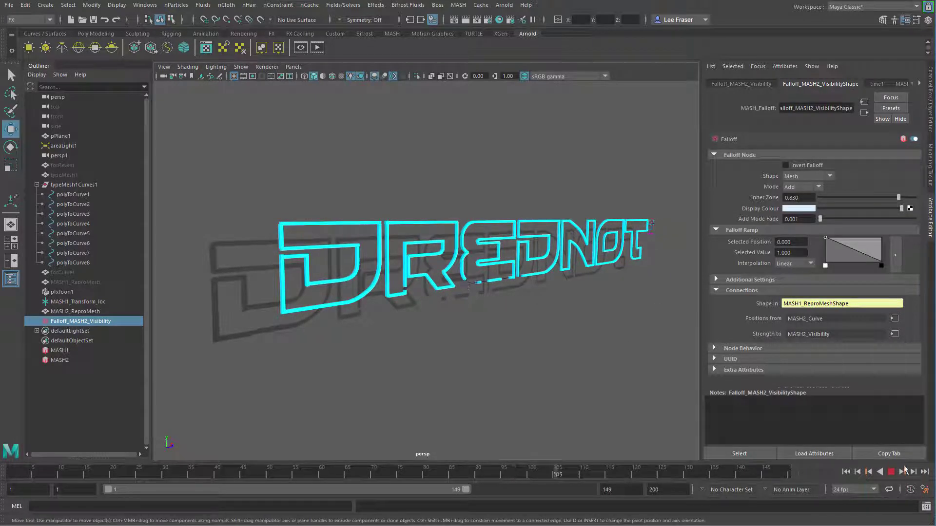
{"action": "left_click", "coordinate": [891, 473]}
{"action": "left_click", "coordinate": [847, 472]}
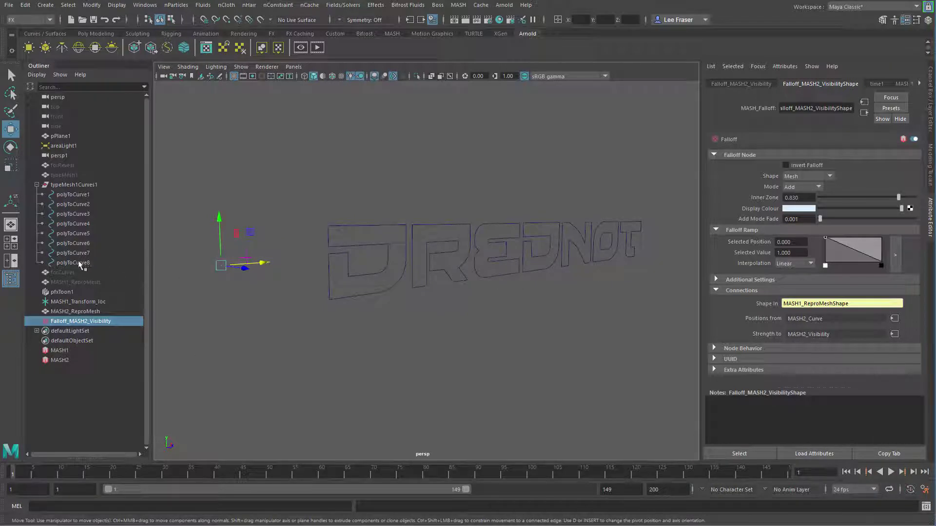
At frame 51, scale up MASH1_Transform_loc and stretch it slightly along Y so the cubes cover more of the letters.
{"action": "left_click", "coordinate": [103, 302]}
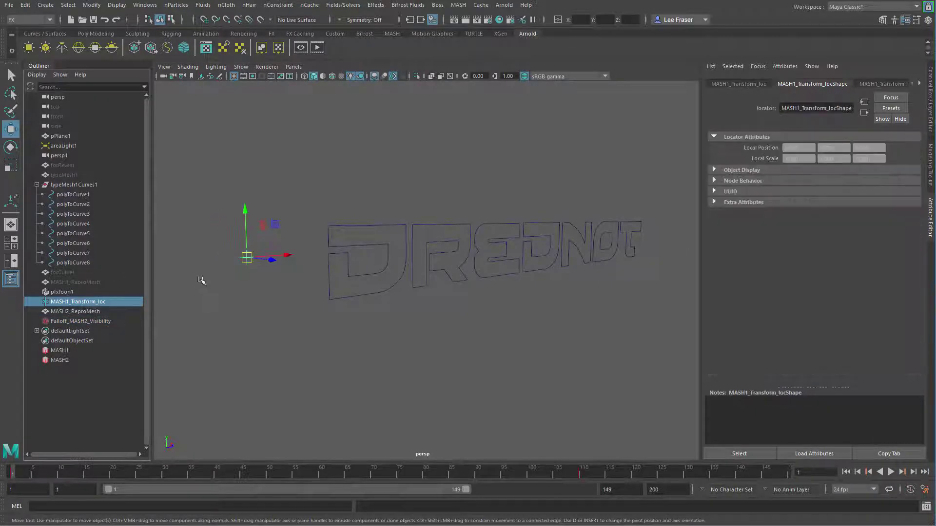
{"action": "left_click", "coordinate": [891, 472]}
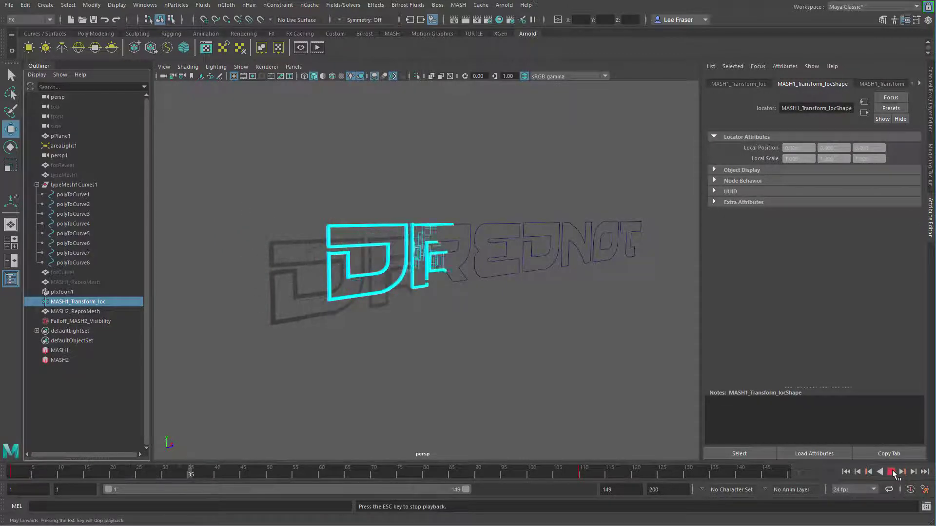
{"action": "left_click", "coordinate": [891, 472]}
{"action": "key", "text": "r"}
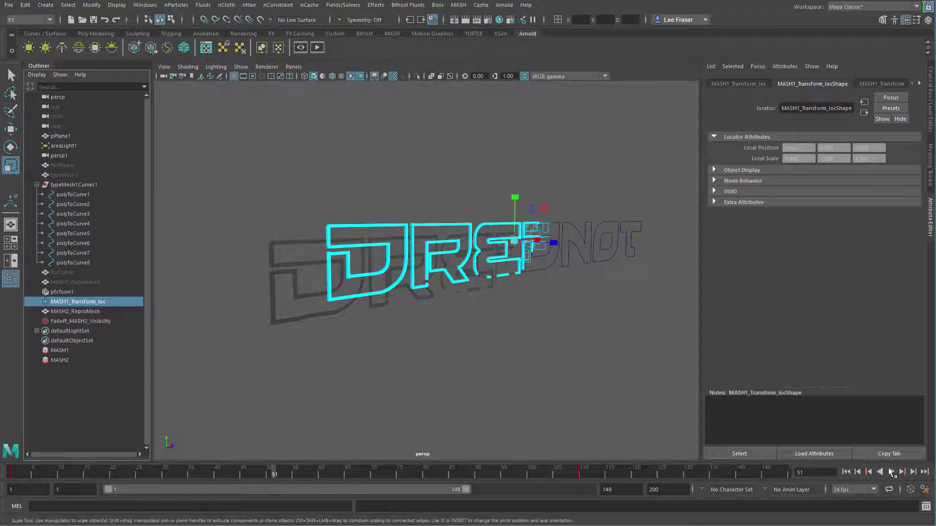
{"action": "left_click_drag", "start_coordinate": [516, 242], "coordinate": [629, 325]}
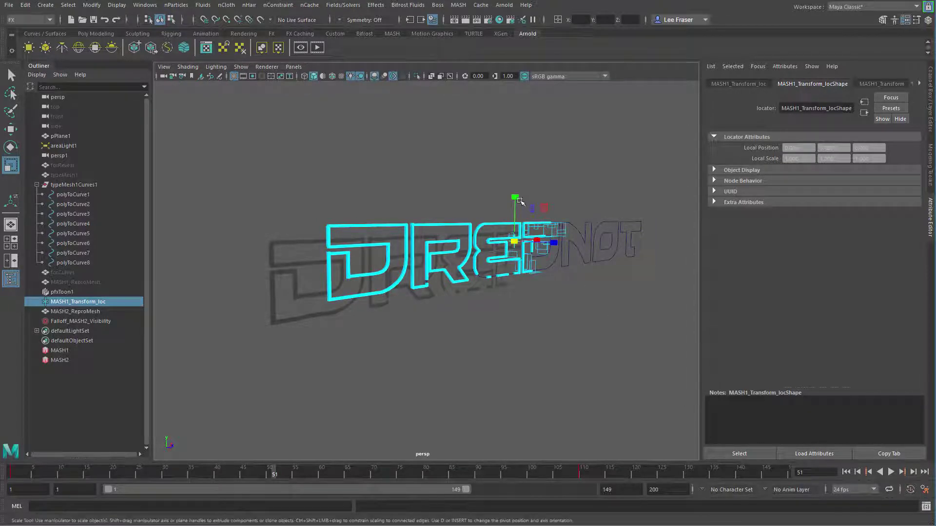
{"action": "left_click_drag", "start_coordinate": [516, 198], "coordinate": [516, 191]}
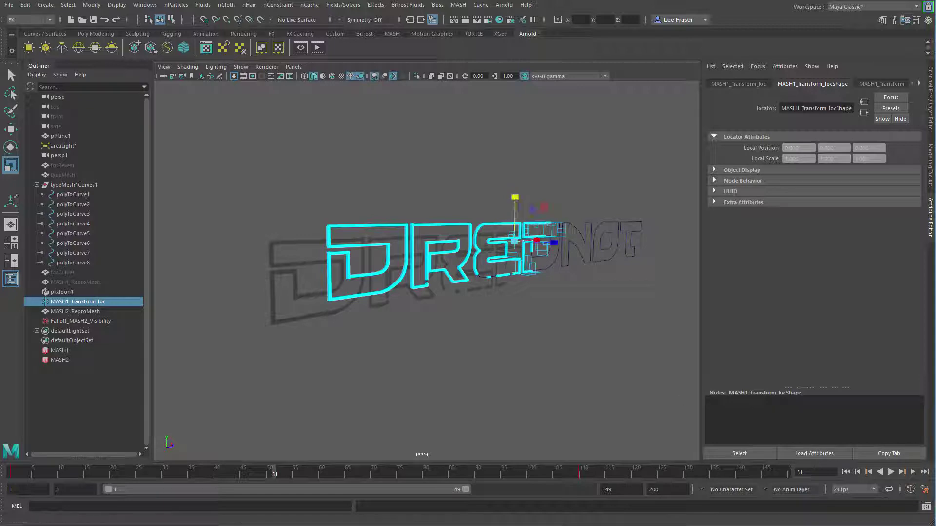
Lower MASH1_Transform_loc slightly along Y and replay the reveal to check the letter coverage.
{"action": "key", "text": "w"}
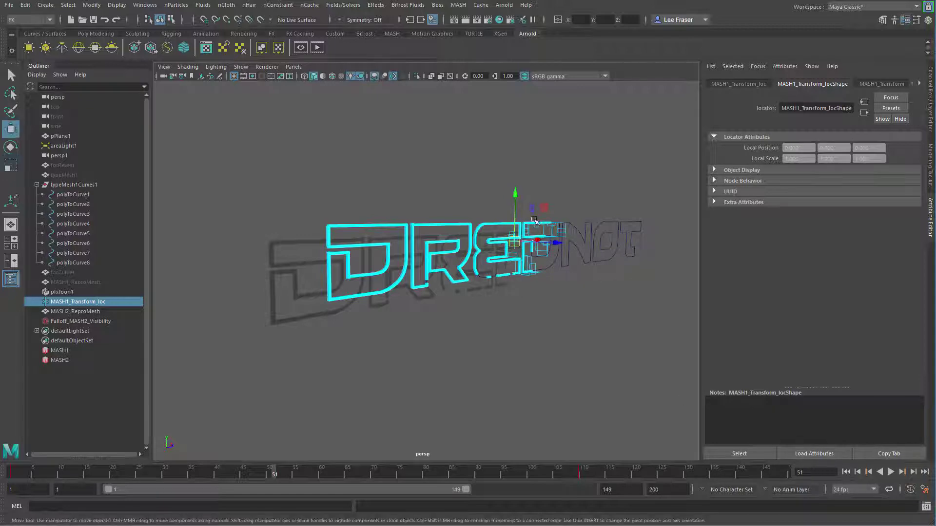
{"action": "left_click_drag", "start_coordinate": [516, 192], "coordinate": [517, 201]}
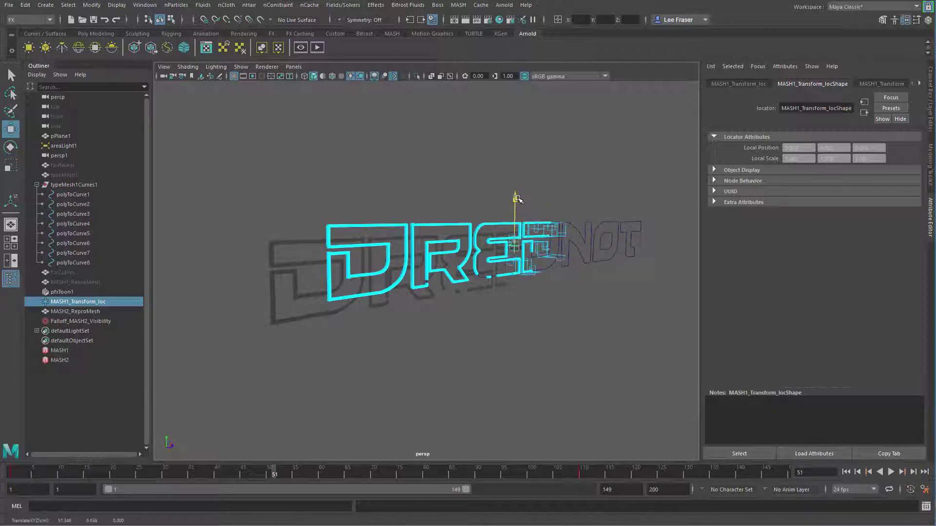
{"action": "left_click", "coordinate": [891, 471]}
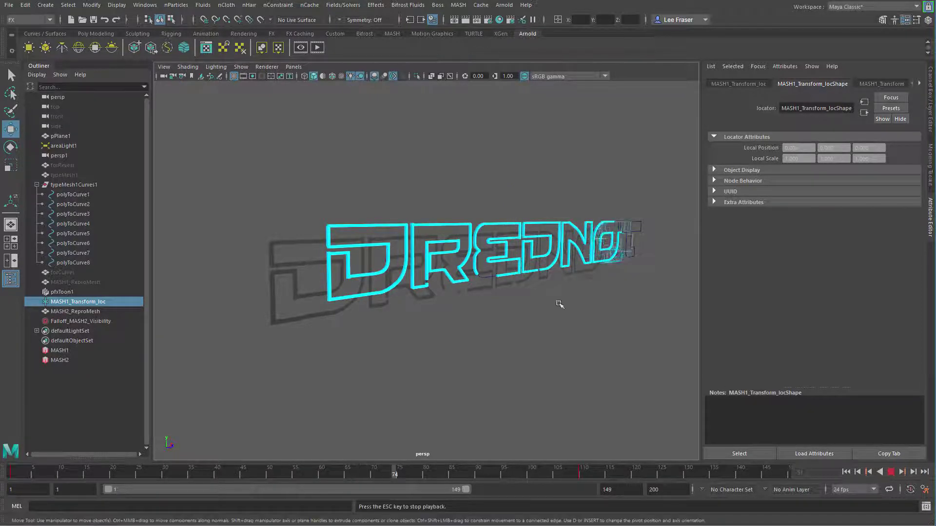
{"action": "left_click", "coordinate": [891, 472]}
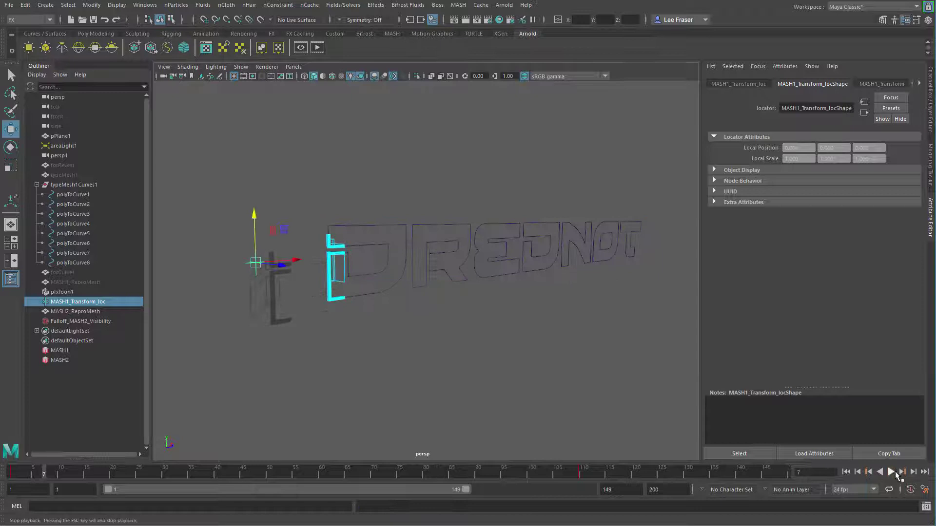
Play the full reveal while viewing the lettering from different angles, and stop at frame 45.
{"action": "left_click", "coordinate": [892, 472]}
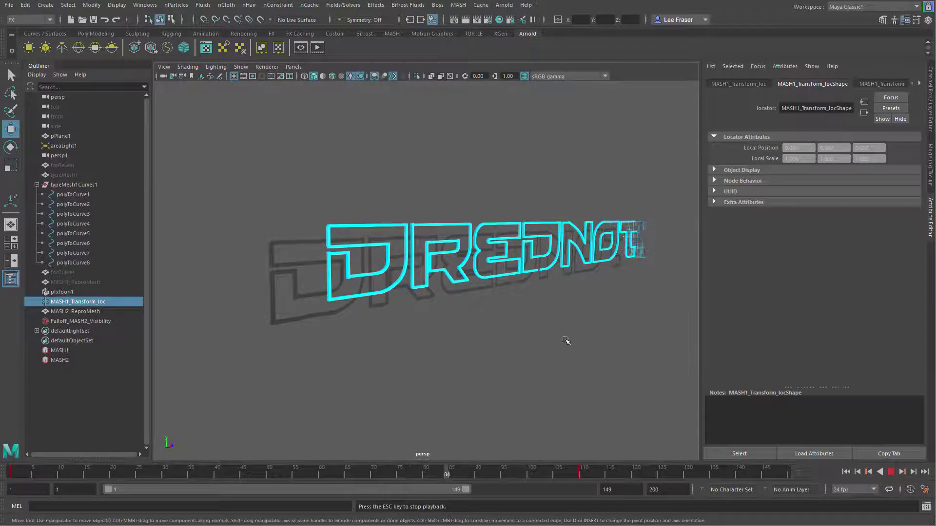
{"action": "middle_click_drag", "start_coordinate": [572, 309], "coordinate": [535, 313], "text": "alt"}
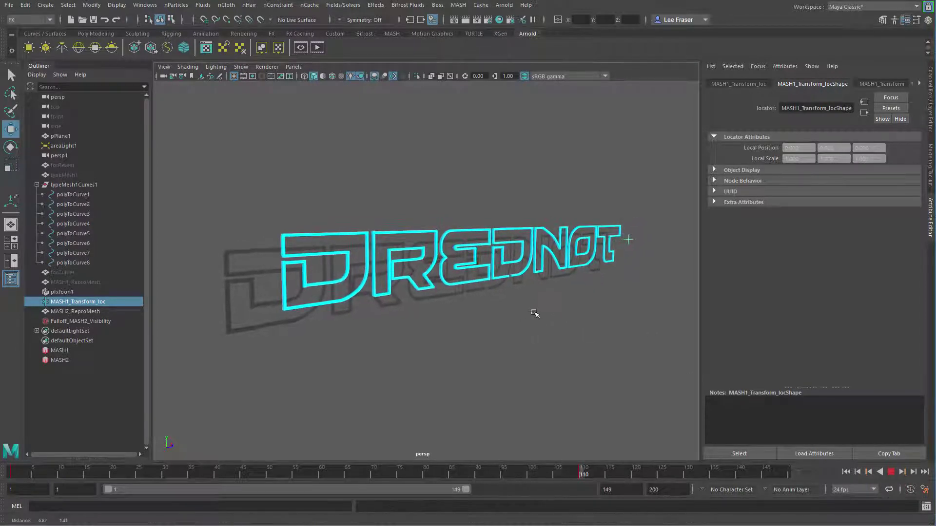
{"action": "left_click_drag", "start_coordinate": [568, 311], "coordinate": [557, 309], "text": "alt"}
{"action": "middle_click_drag", "start_coordinate": [583, 337], "coordinate": [551, 338], "text": "alt"}
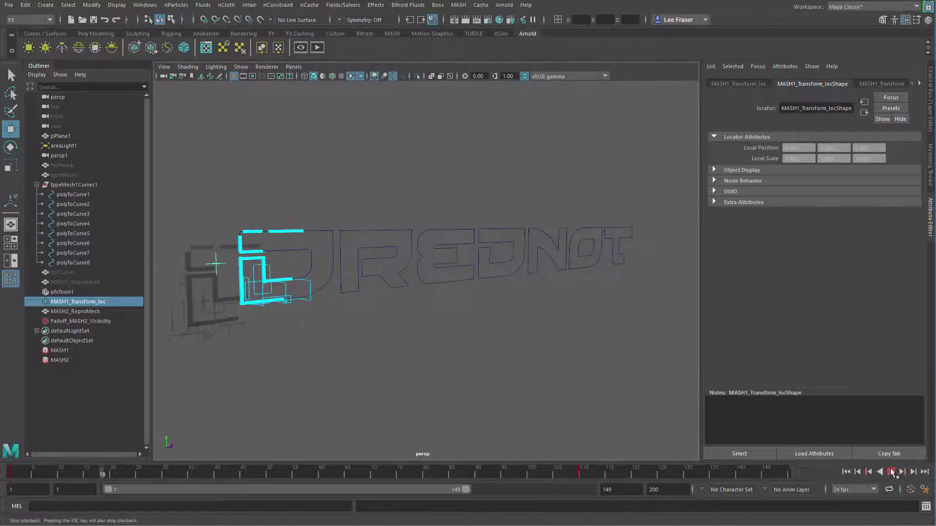
{"action": "left_click", "coordinate": [892, 471]}
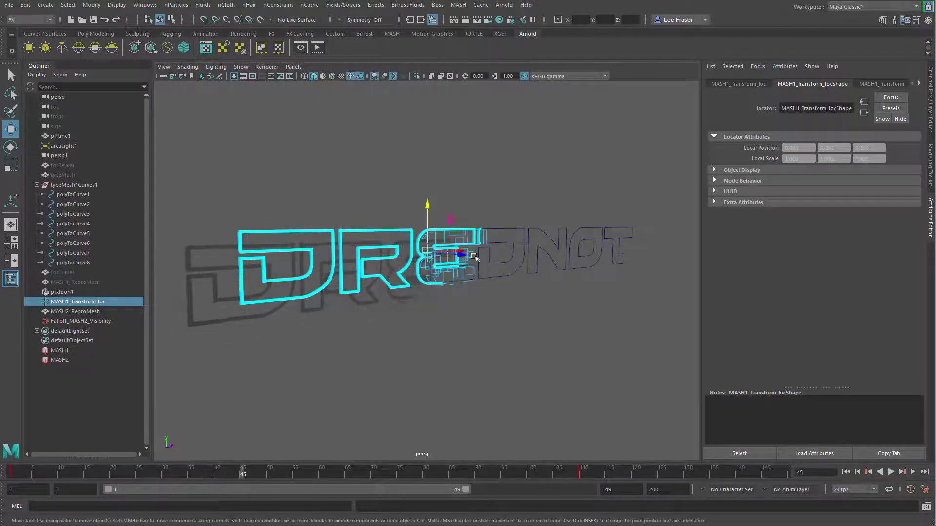
Turn on Self Intersect for pfxToon1's intersection lines and inspect the extra cube lines around the E.
{"action": "left_click_drag", "start_coordinate": [519, 269], "coordinate": [352, 280], "text": "alt"}
{"action": "left_click_drag", "start_coordinate": [634, 284], "coordinate": [485, 253], "text": "alt"}
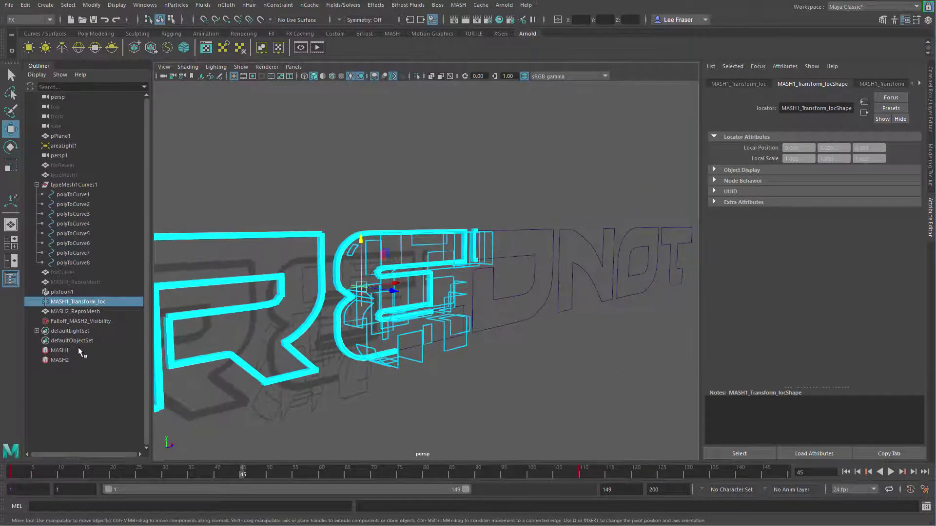
{"action": "left_click", "coordinate": [67, 293]}
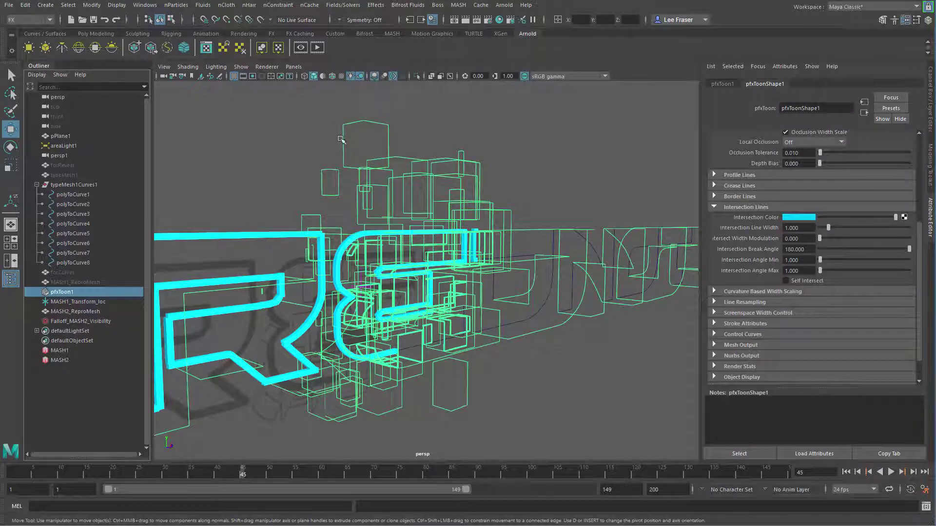
{"action": "left_click", "coordinate": [785, 281]}
{"action": "left_click_drag", "start_coordinate": [606, 409], "coordinate": [561, 404], "text": "alt"}
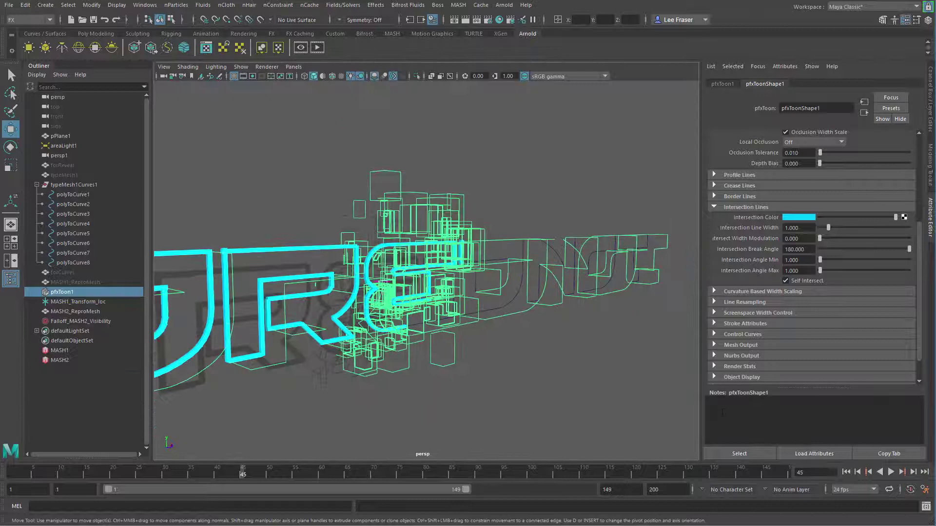
{"action": "left_click", "coordinate": [655, 424]}
{"action": "left_click_drag", "start_coordinate": [656, 424], "coordinate": [373, 211], "text": "alt"}
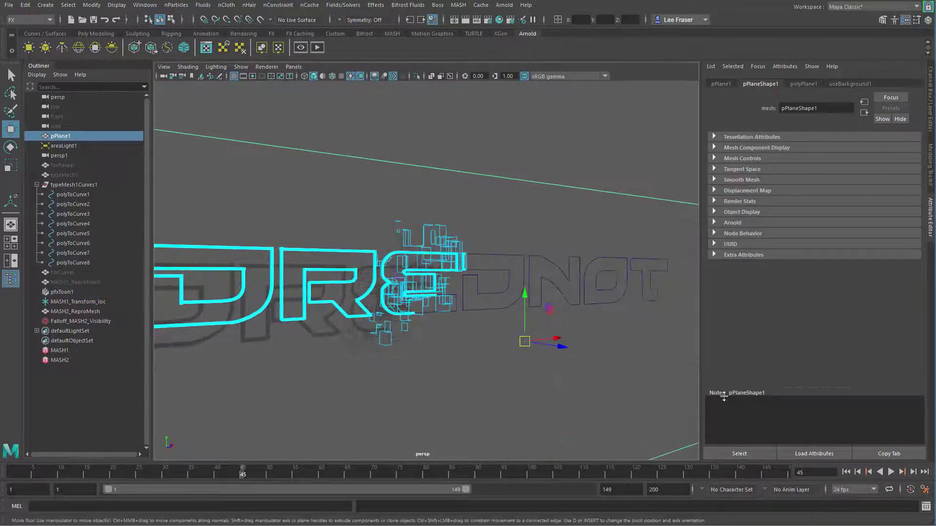
Replay the reveal from the first frame, deselect the ground plane, and stop playback at frame 3 of the next loop.
{"action": "left_click", "coordinate": [846, 472]}
{"action": "left_click", "coordinate": [891, 472]}
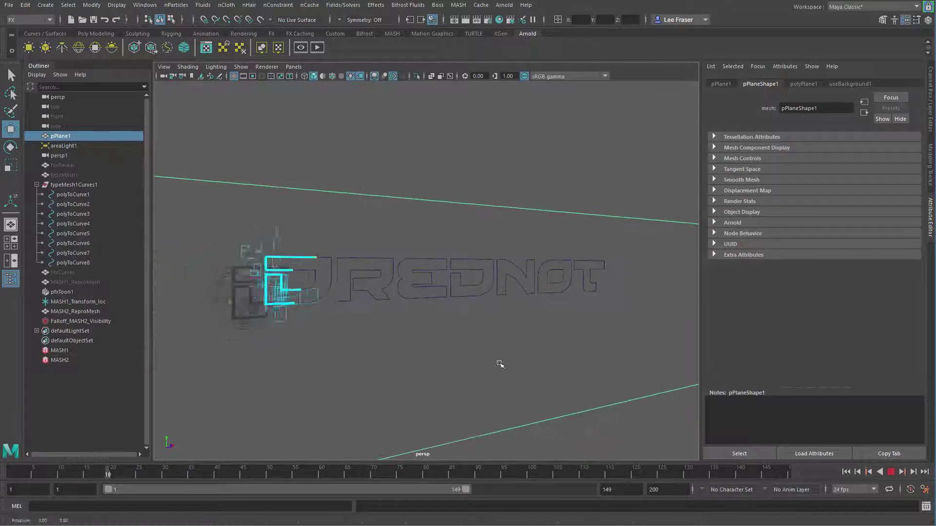
{"action": "left_click", "coordinate": [627, 446]}
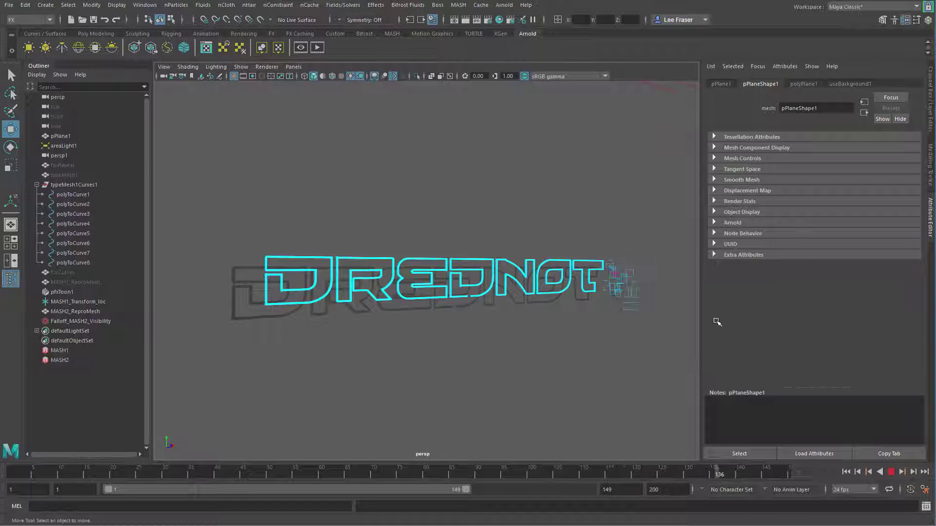
{"action": "left_click", "coordinate": [893, 473]}
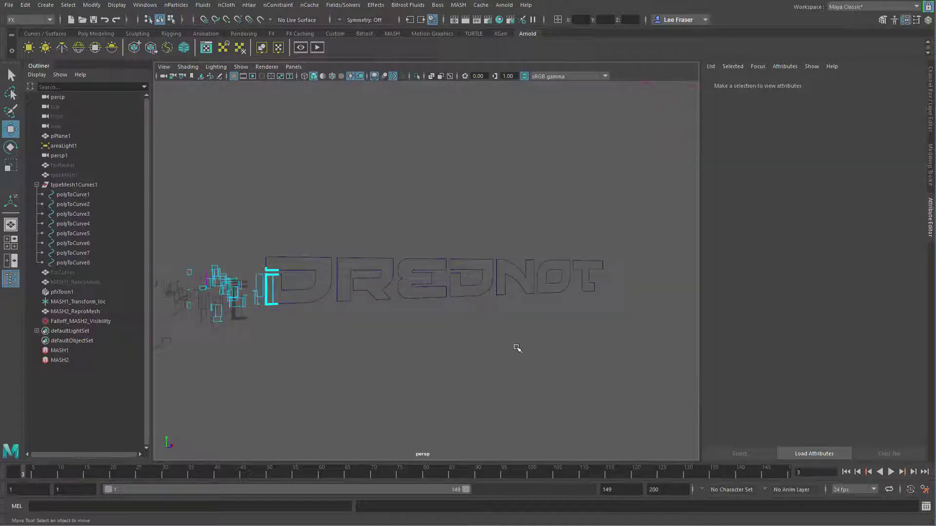
View the lettering from a more oblique angle and play the reveal from frame 3 to frame 54.
{"action": "left_click_drag", "start_coordinate": [516, 348], "coordinate": [535, 338], "text": "alt"}
{"action": "right_click_drag", "start_coordinate": [535, 338], "coordinate": [592, 356], "text": "alt"}
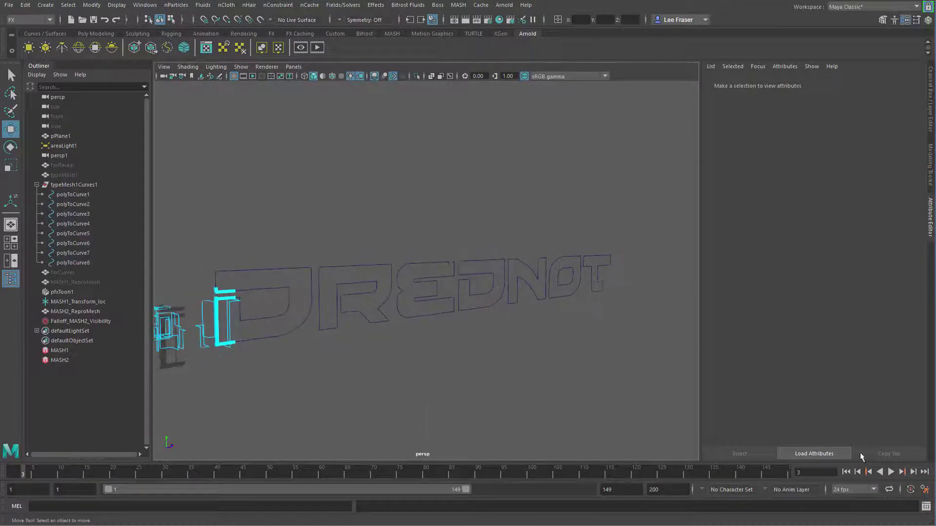
{"action": "left_click", "coordinate": [891, 472]}
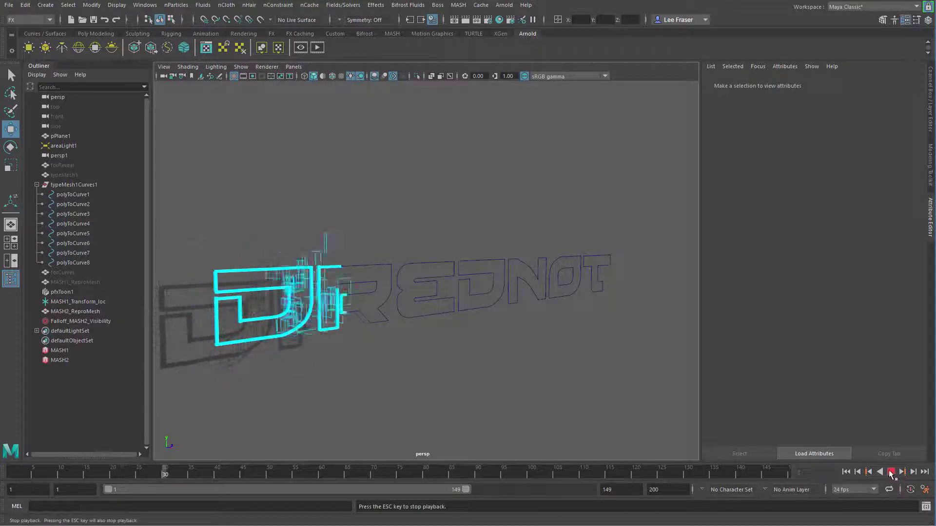
{"action": "left_click", "coordinate": [891, 472]}
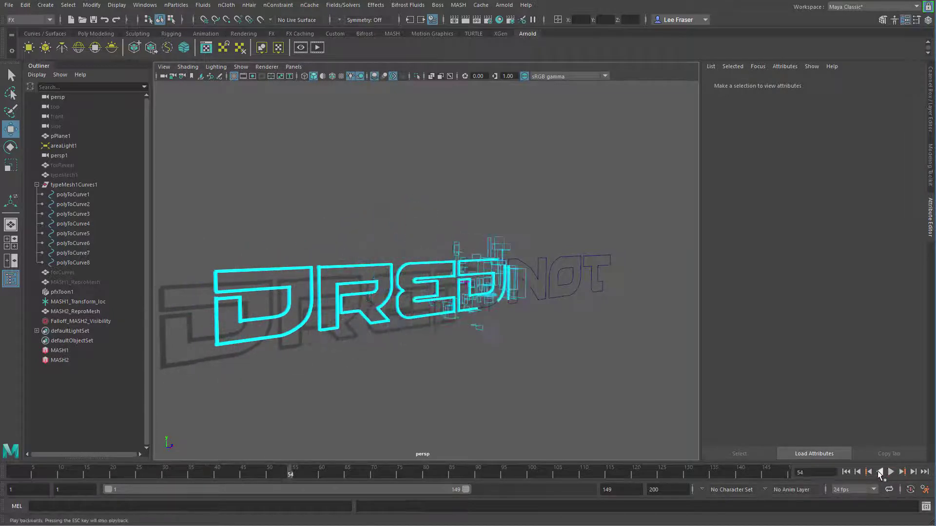